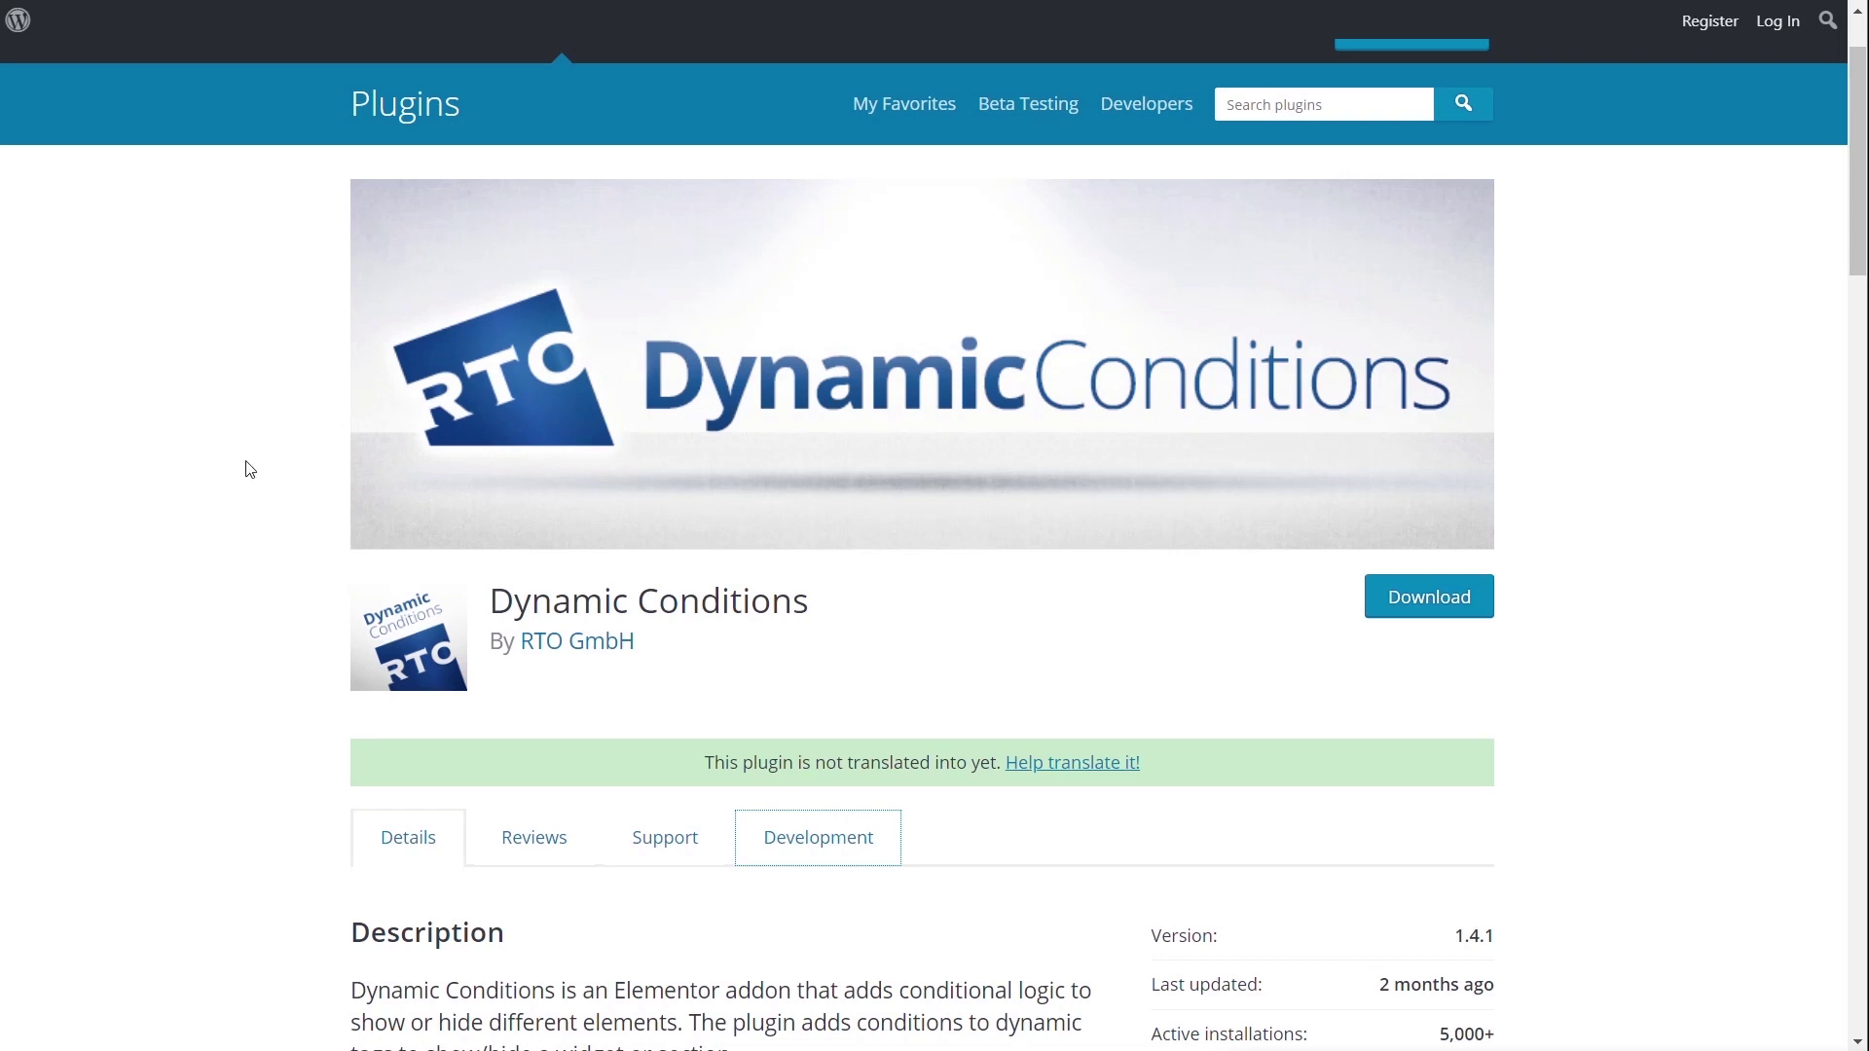
Step: Scroll down the Dynamic Conditions plugin page to read its description
scroll(250, 469, down, 1)
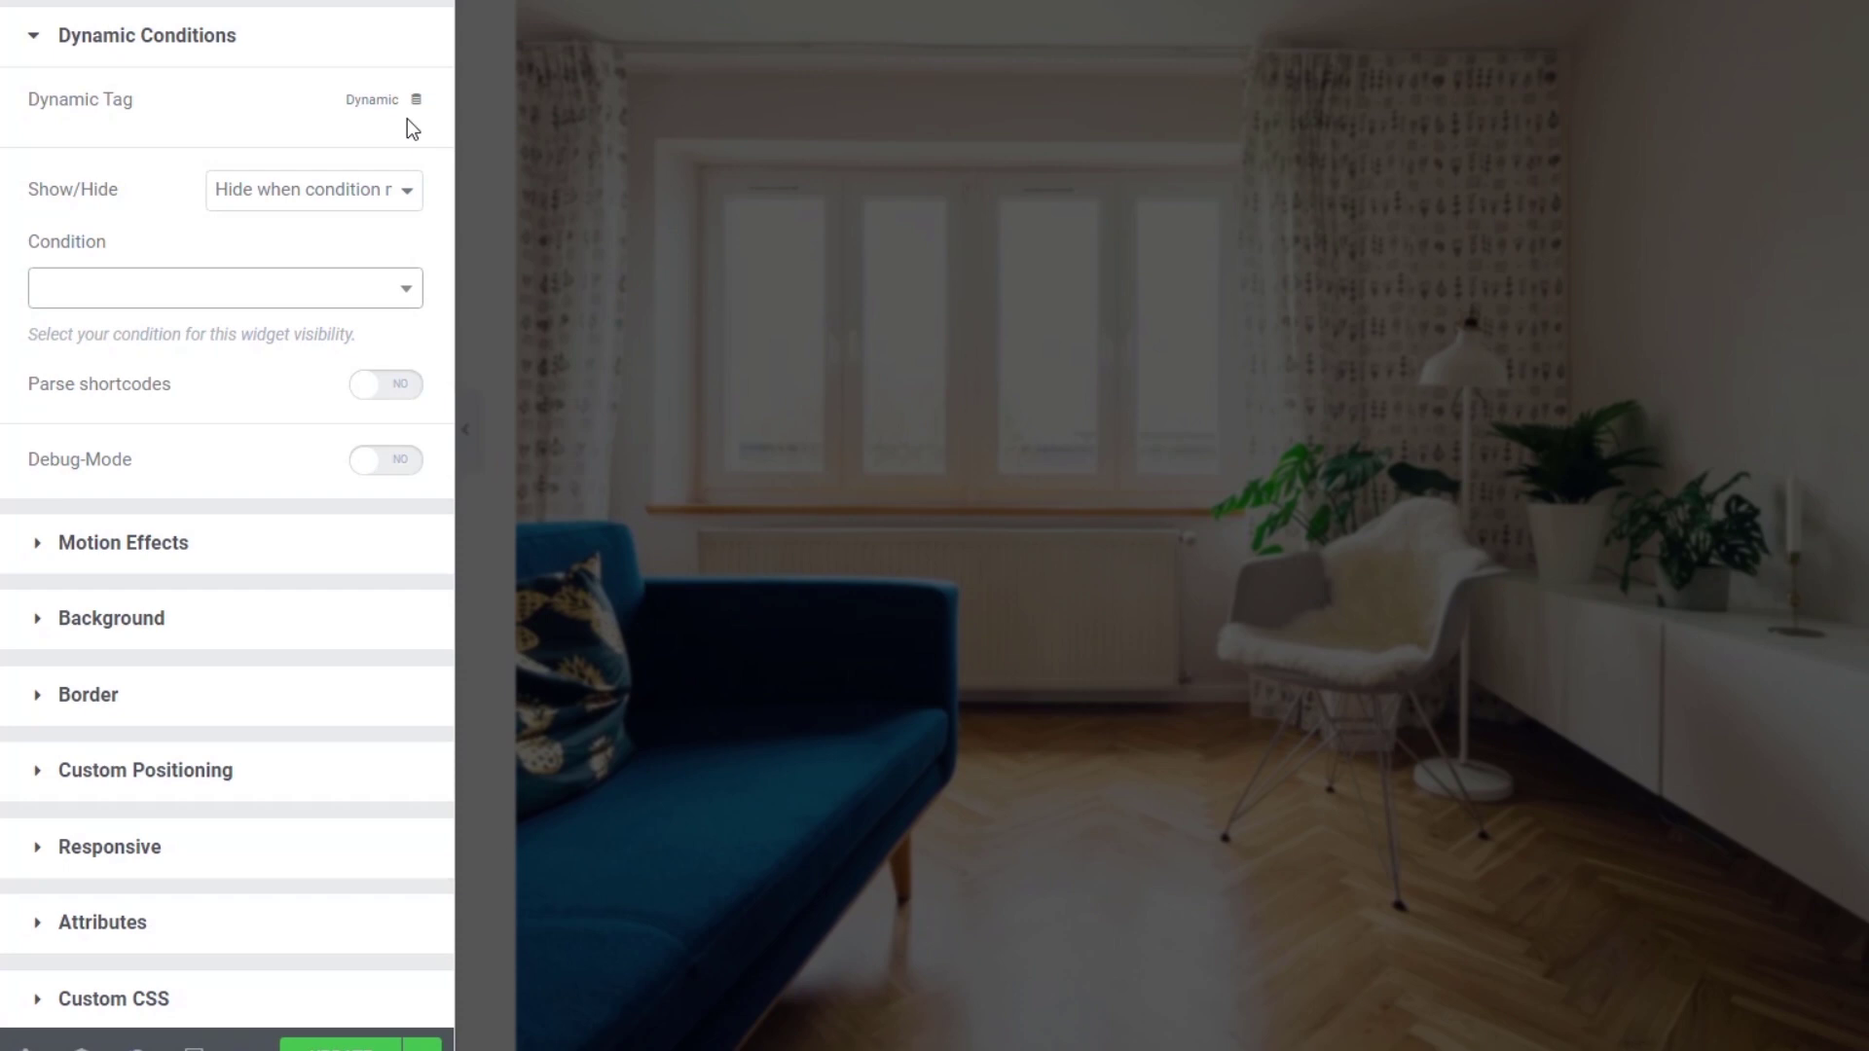
Step: Keep the widget's Show/Hide setting at 'Hide when condition met'
click(286, 191)
click(120, 199)
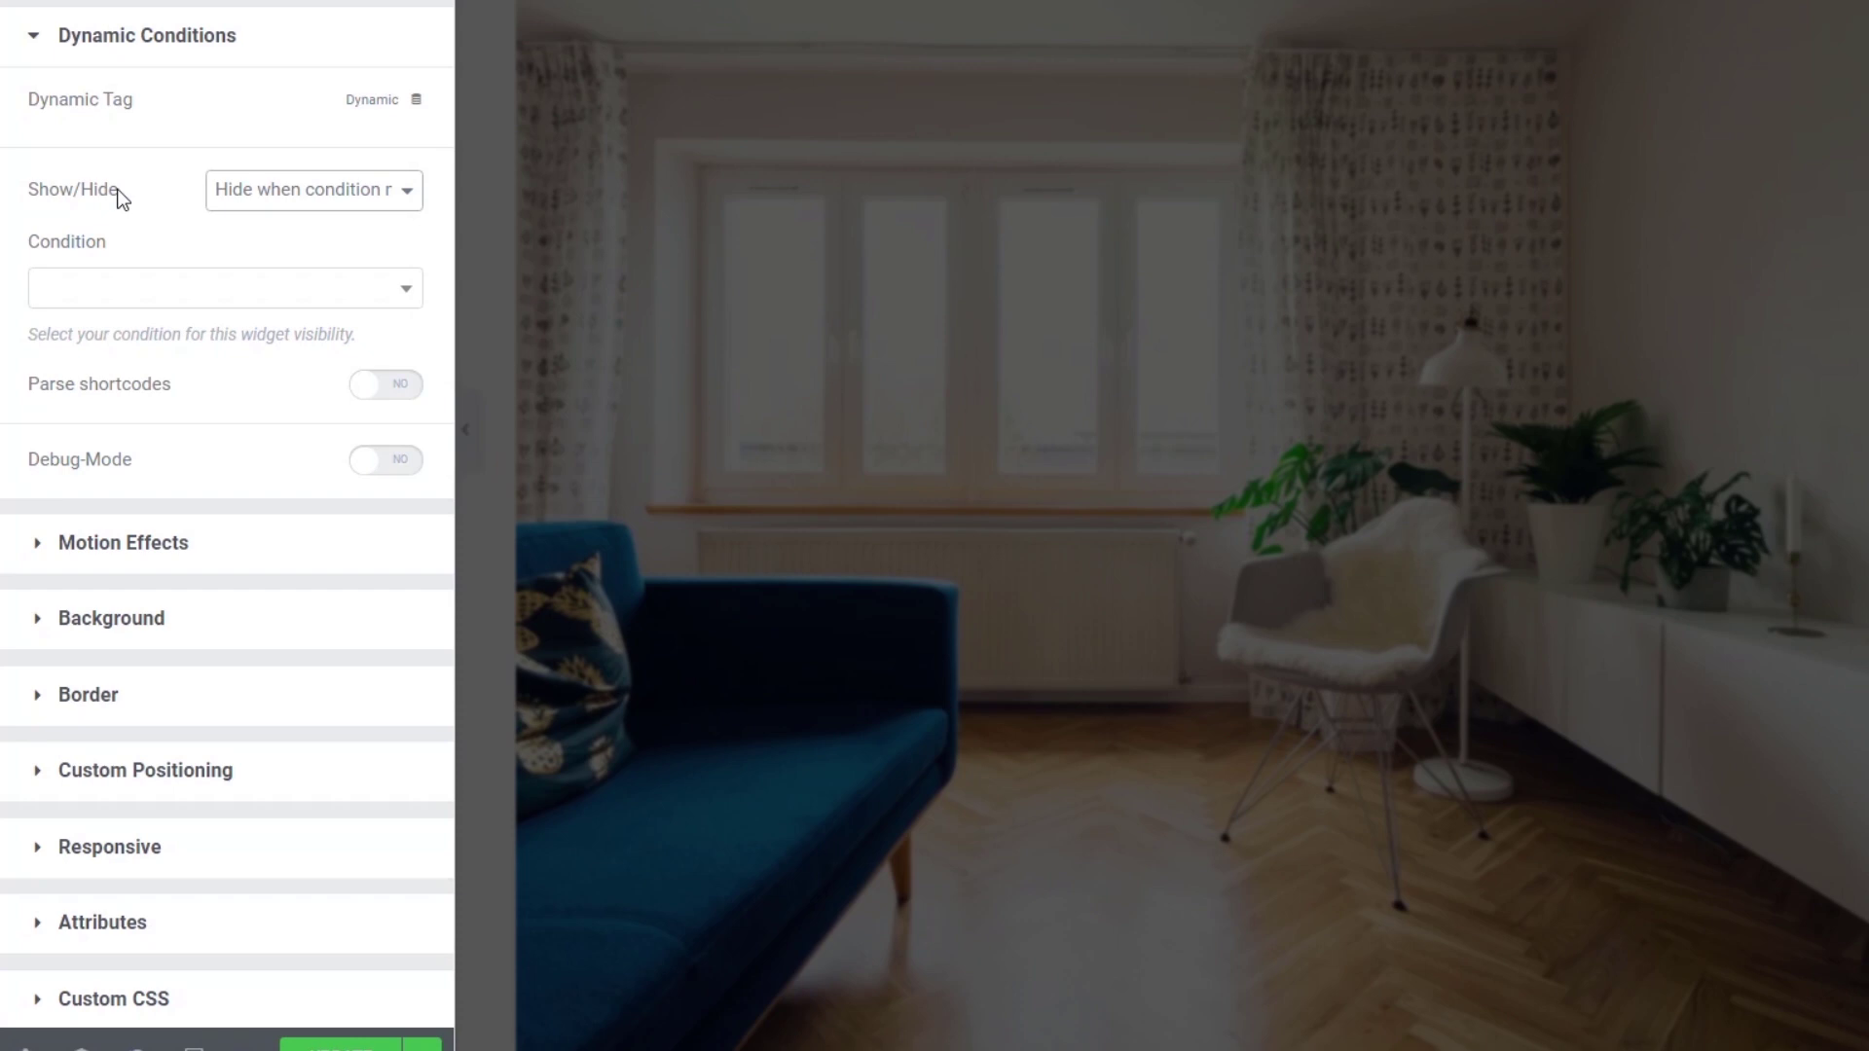
click(414, 105)
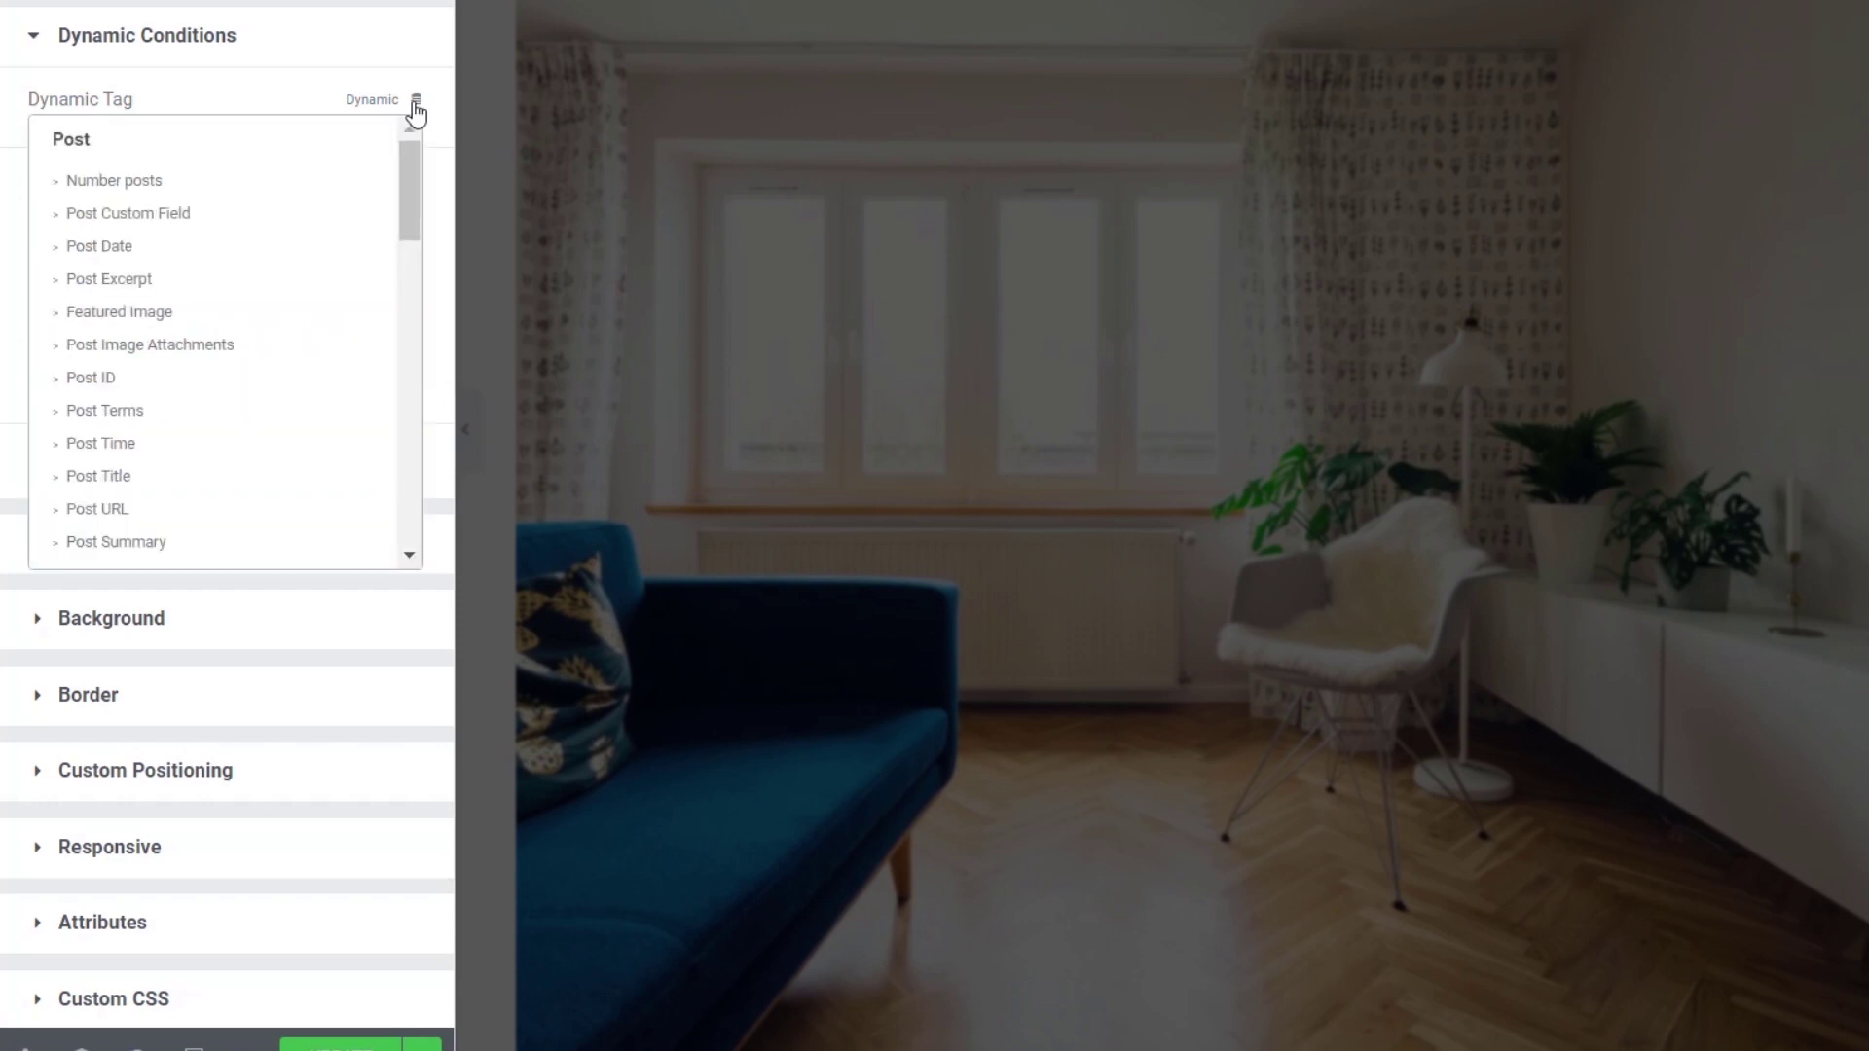
drag(411, 164, 422, 495)
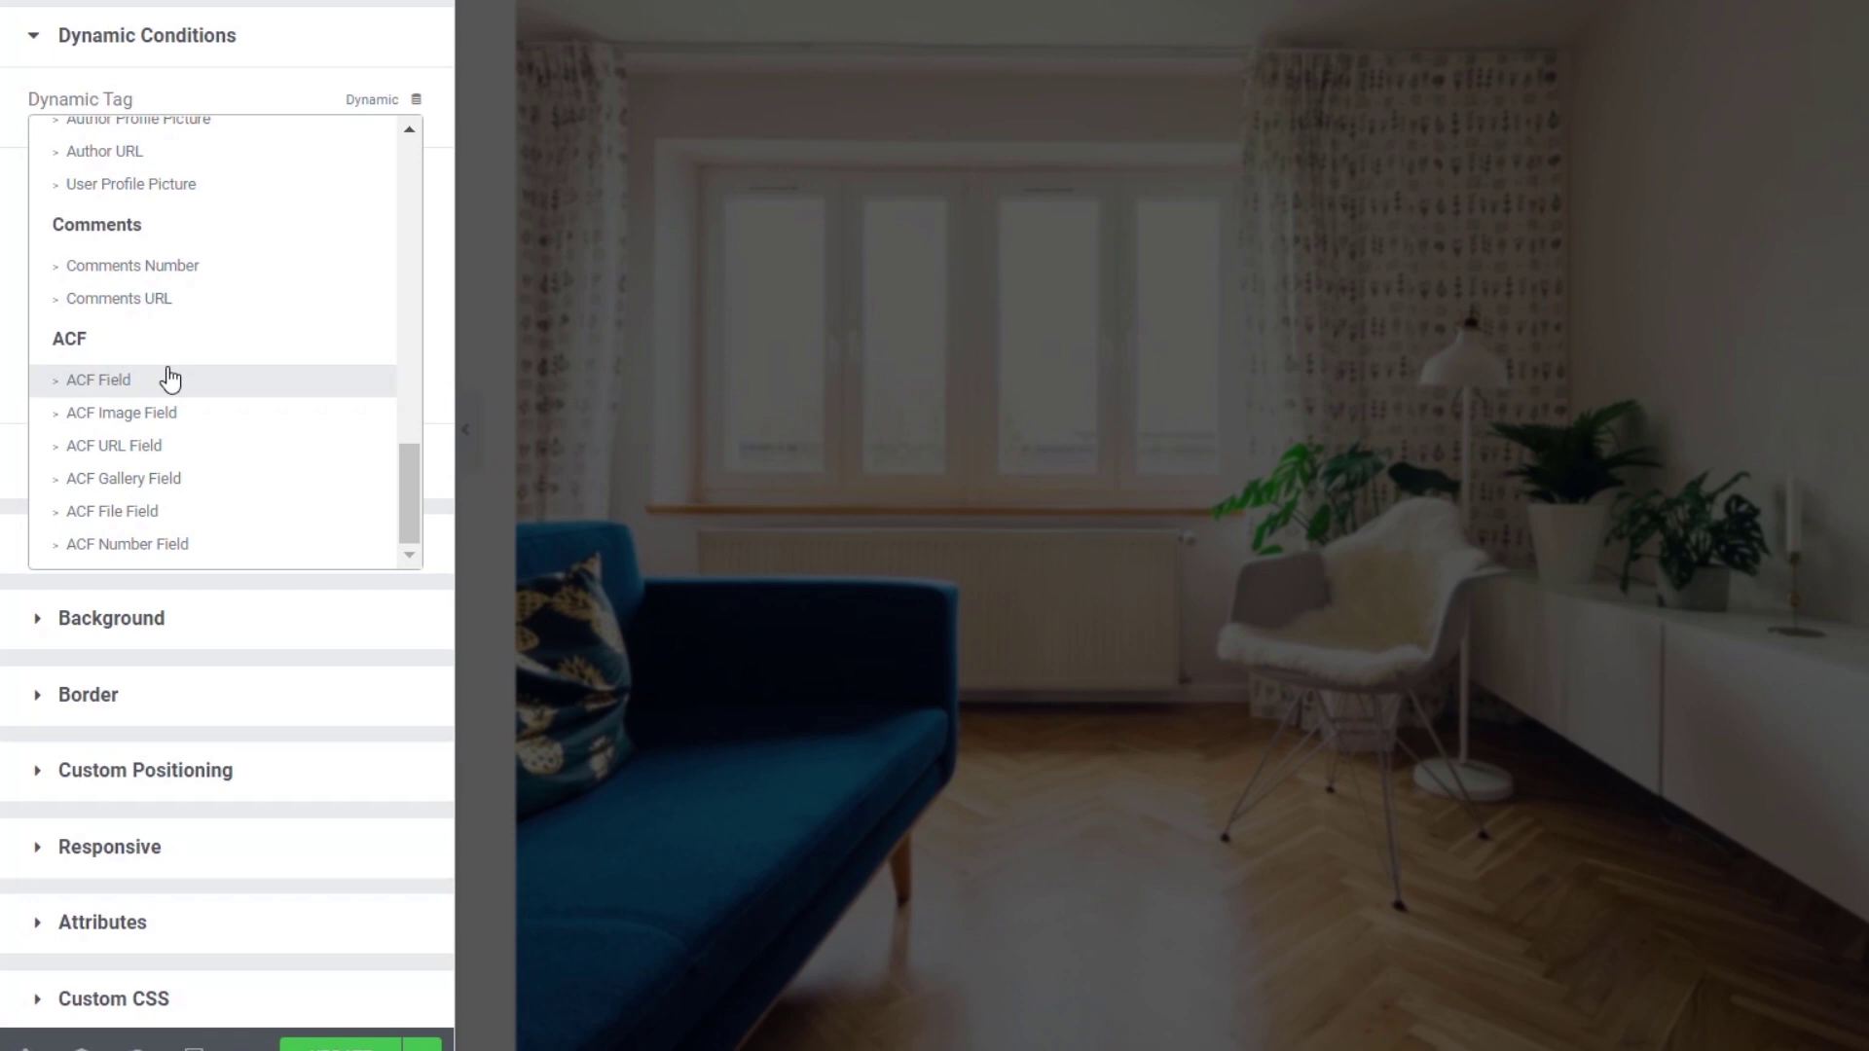
drag(406, 496, 410, 178)
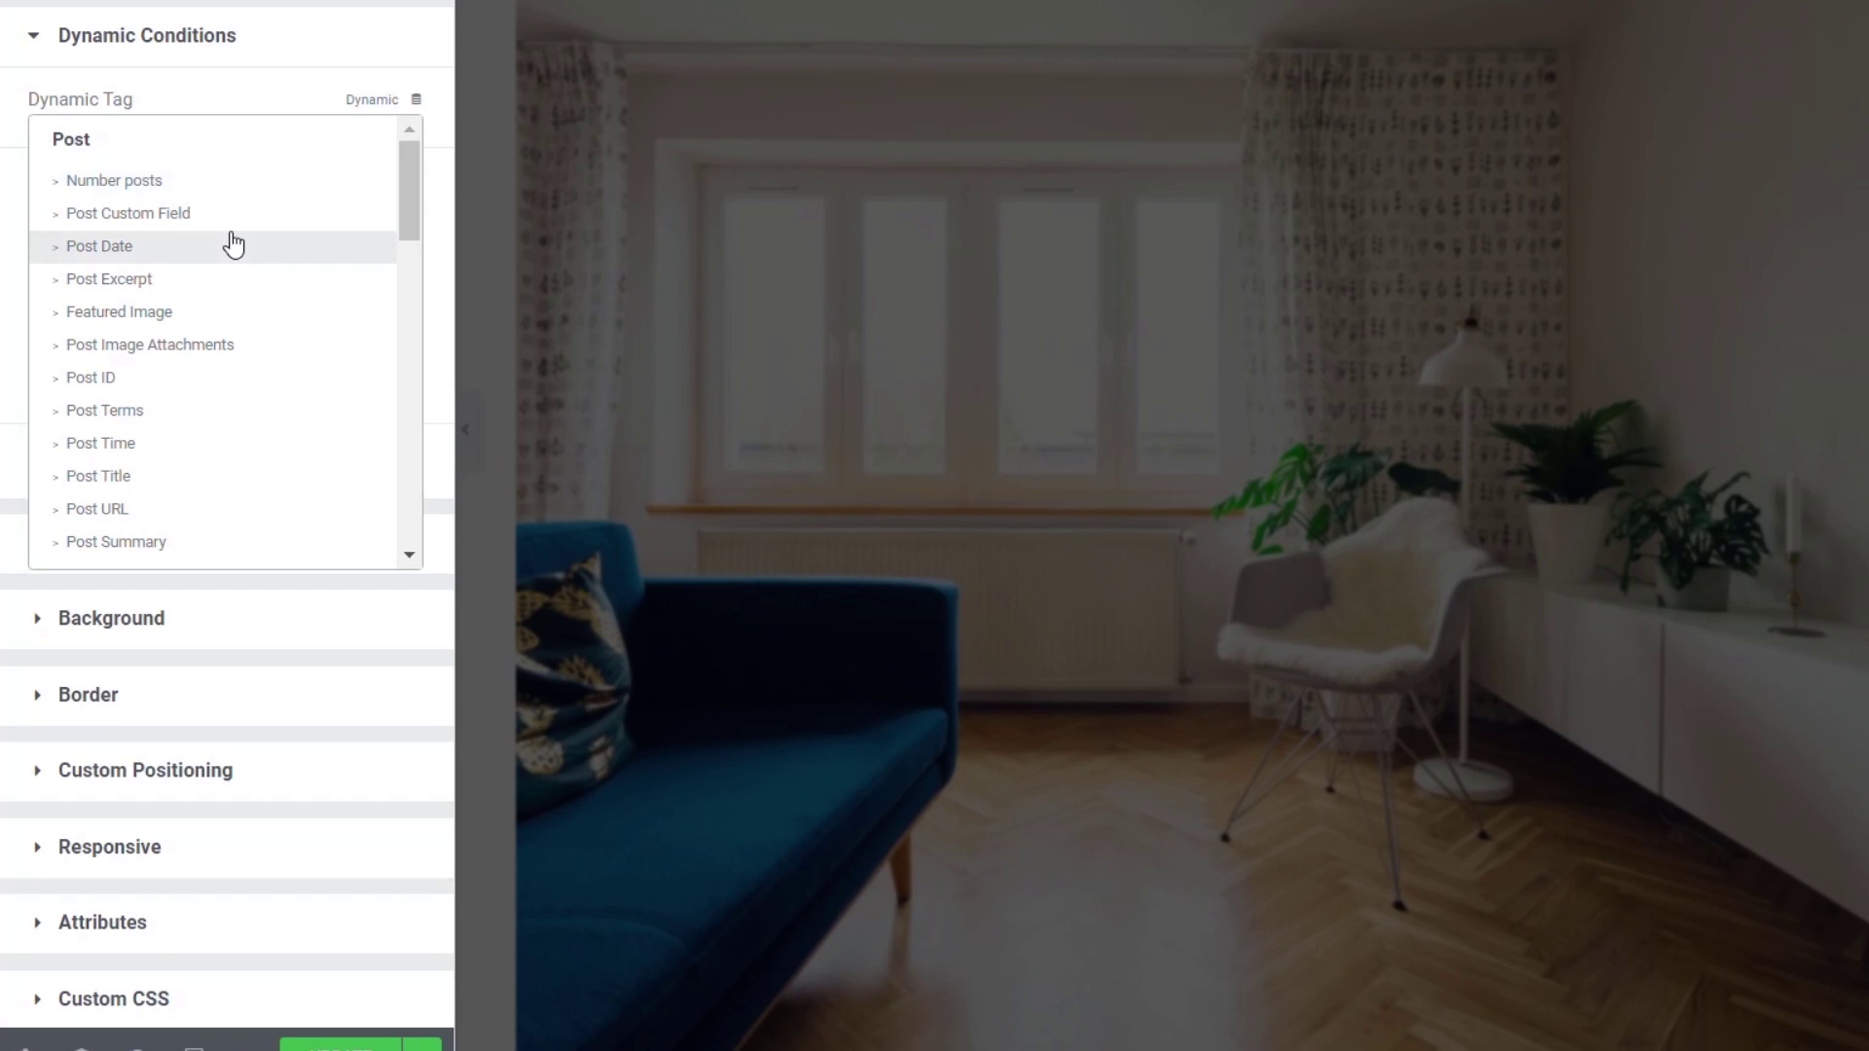
drag(413, 214, 417, 287)
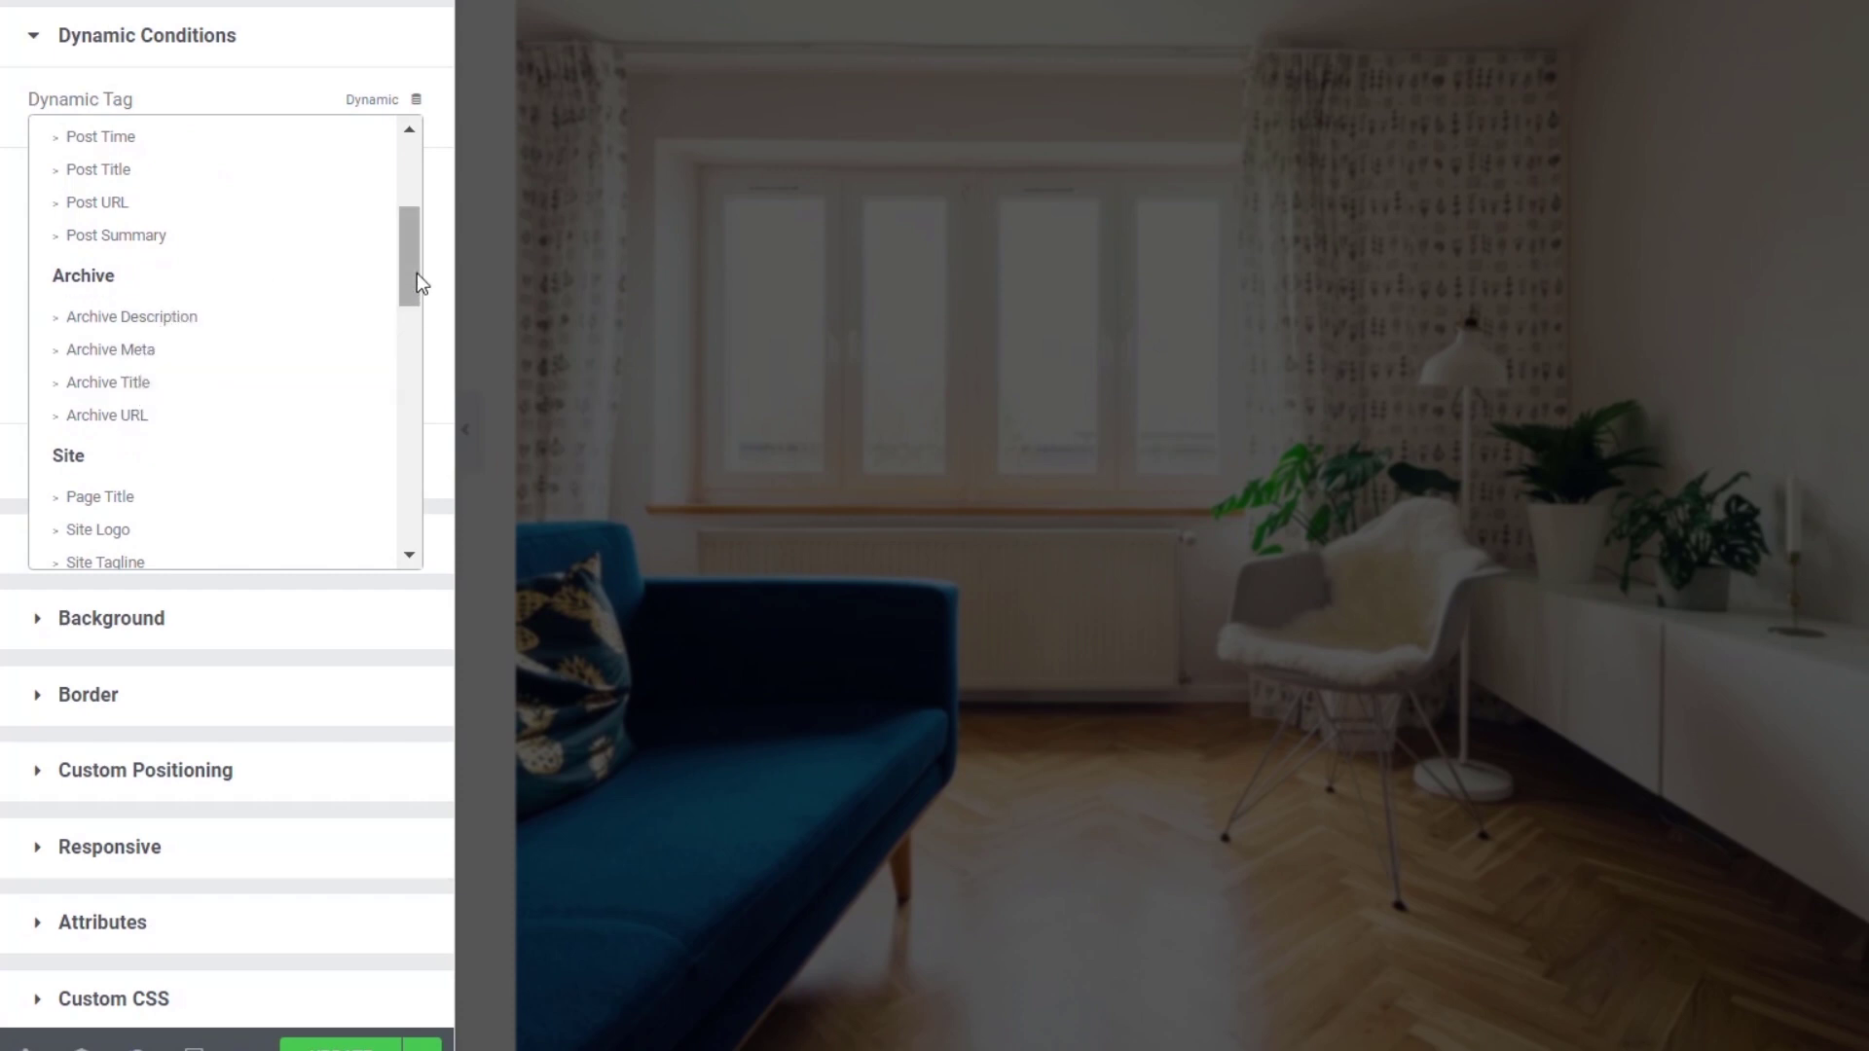
drag(417, 272, 410, 341)
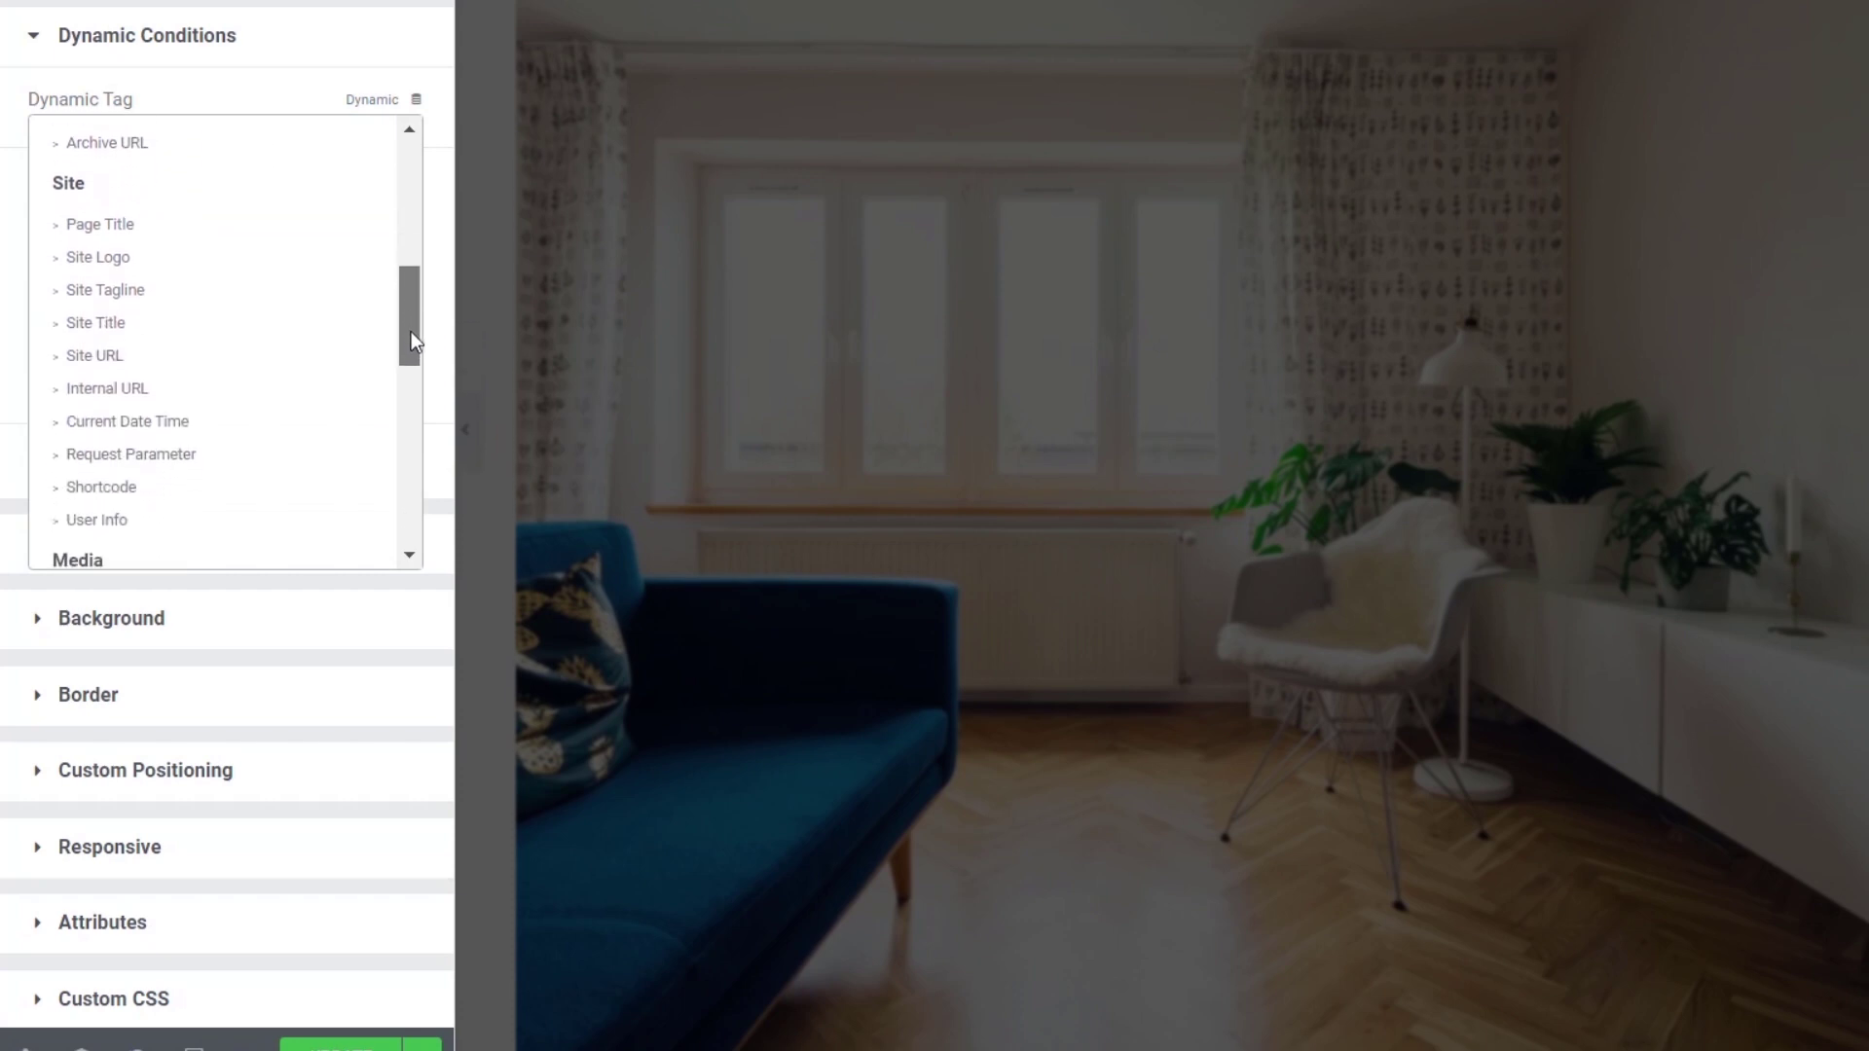
Step: Assign User Info as the dynamic tag and review its Settings and Advanced options
click(107, 522)
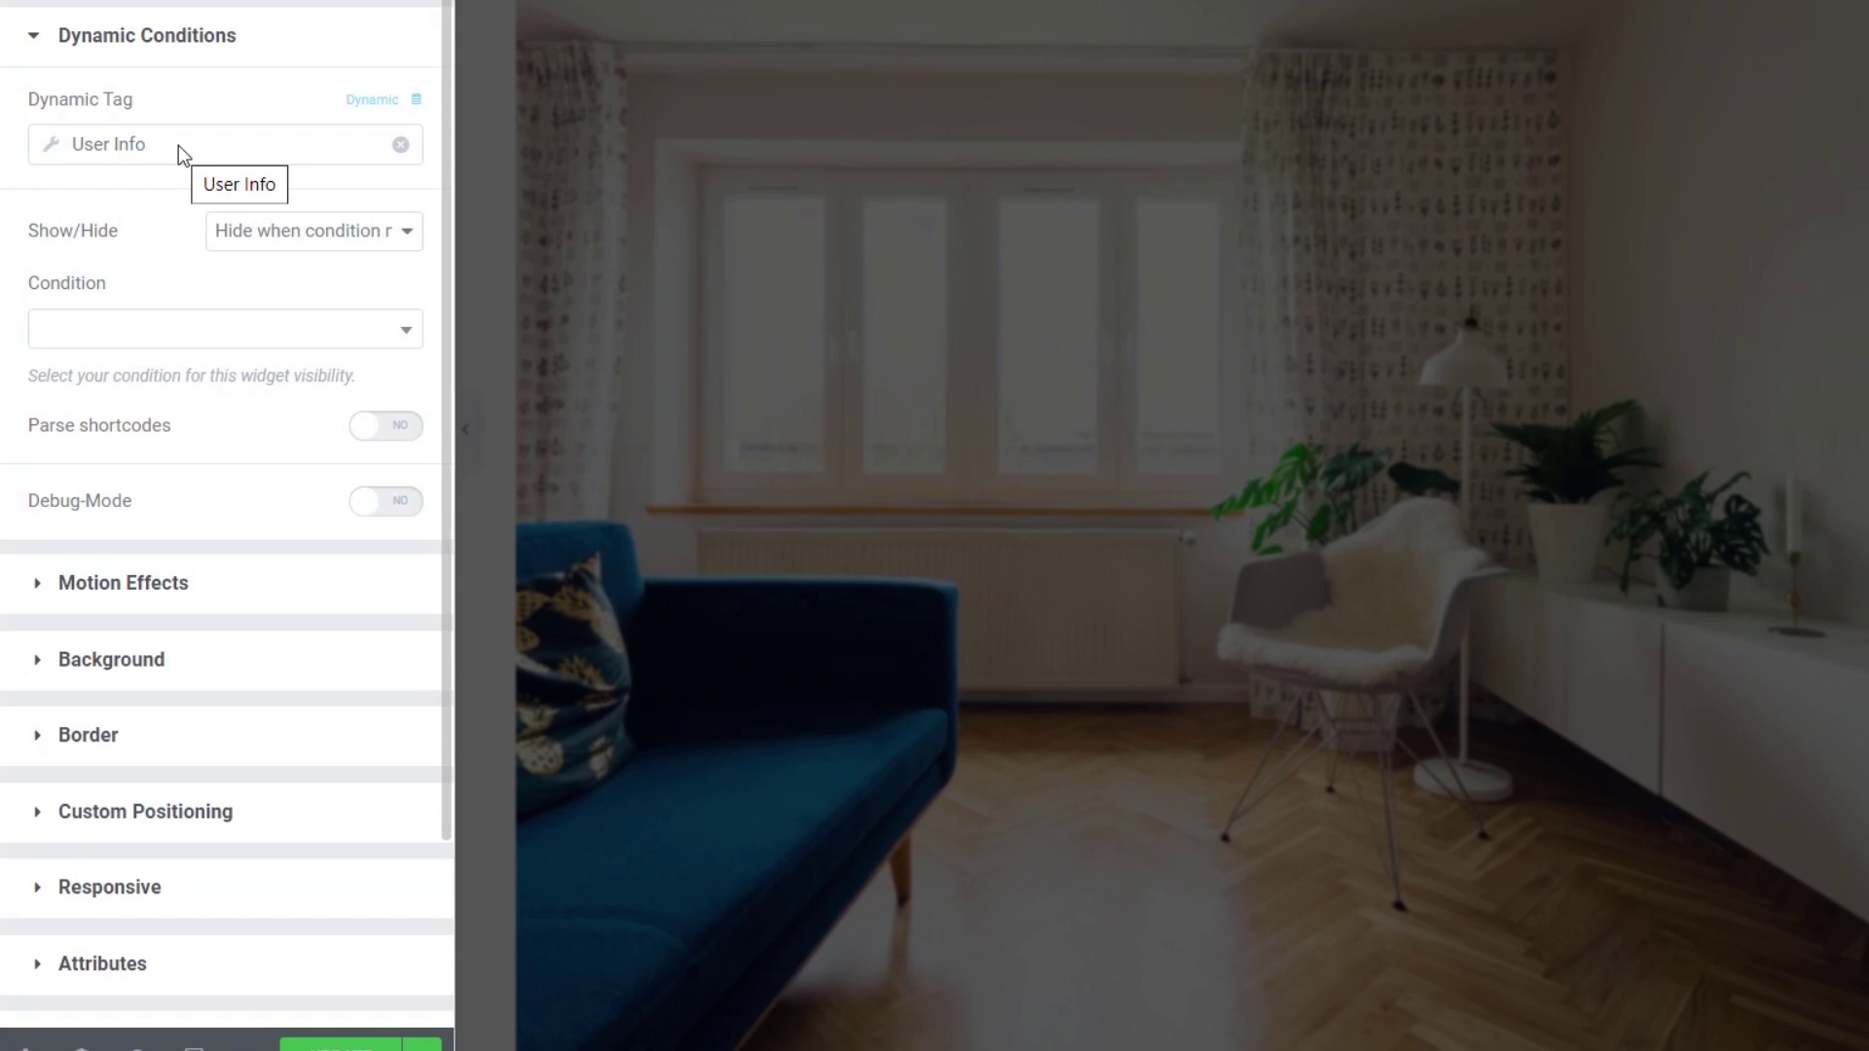
click(53, 156)
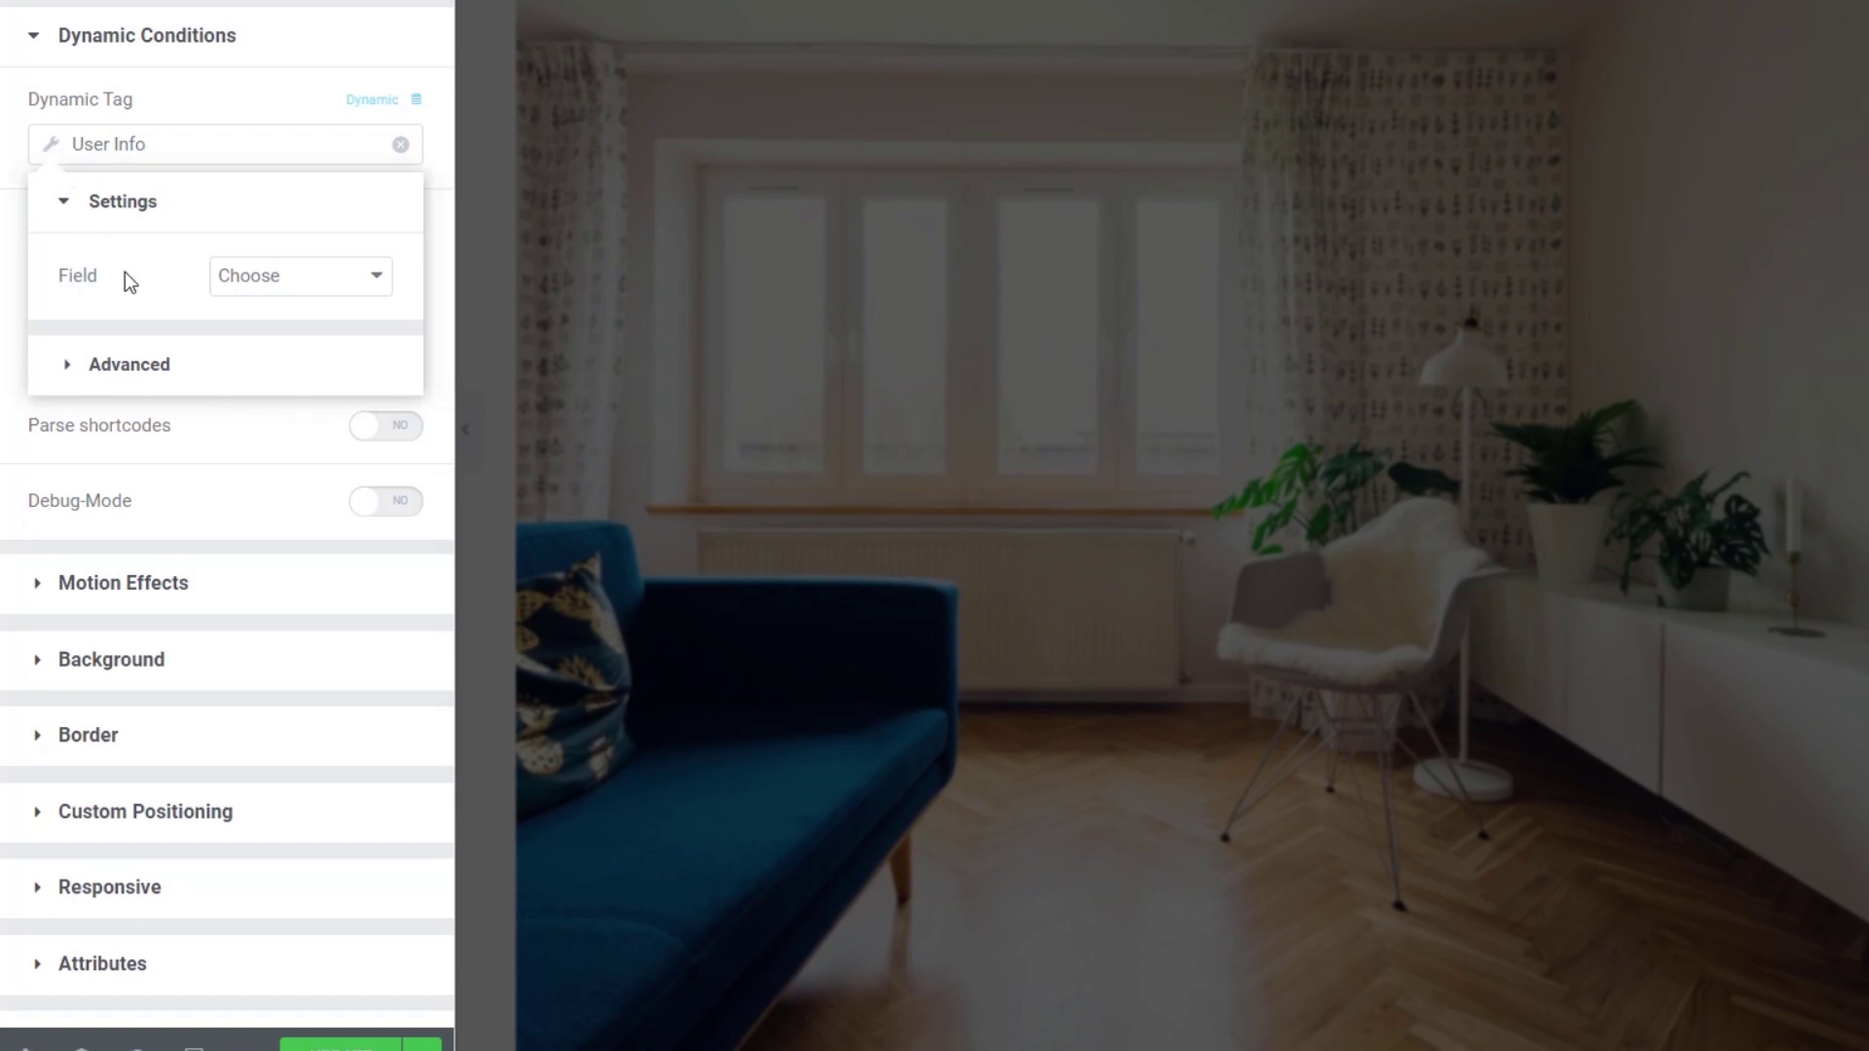
click(137, 364)
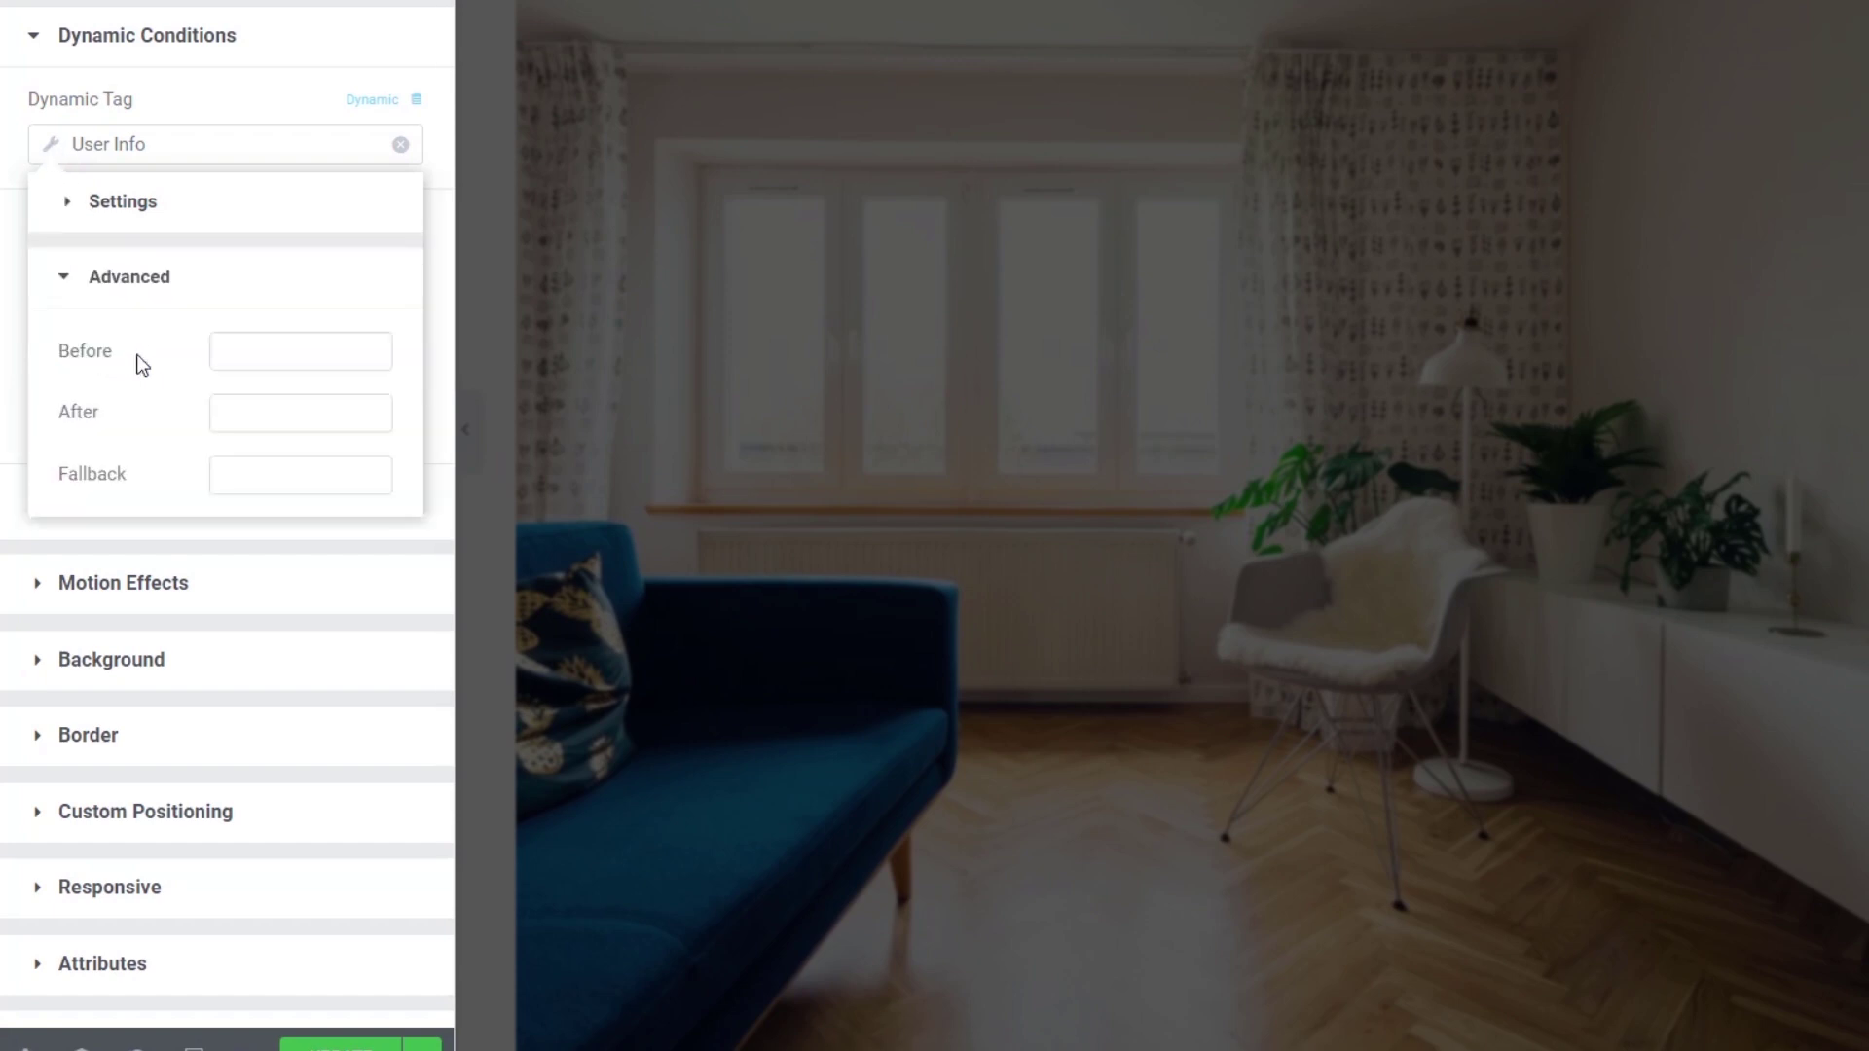
click(139, 212)
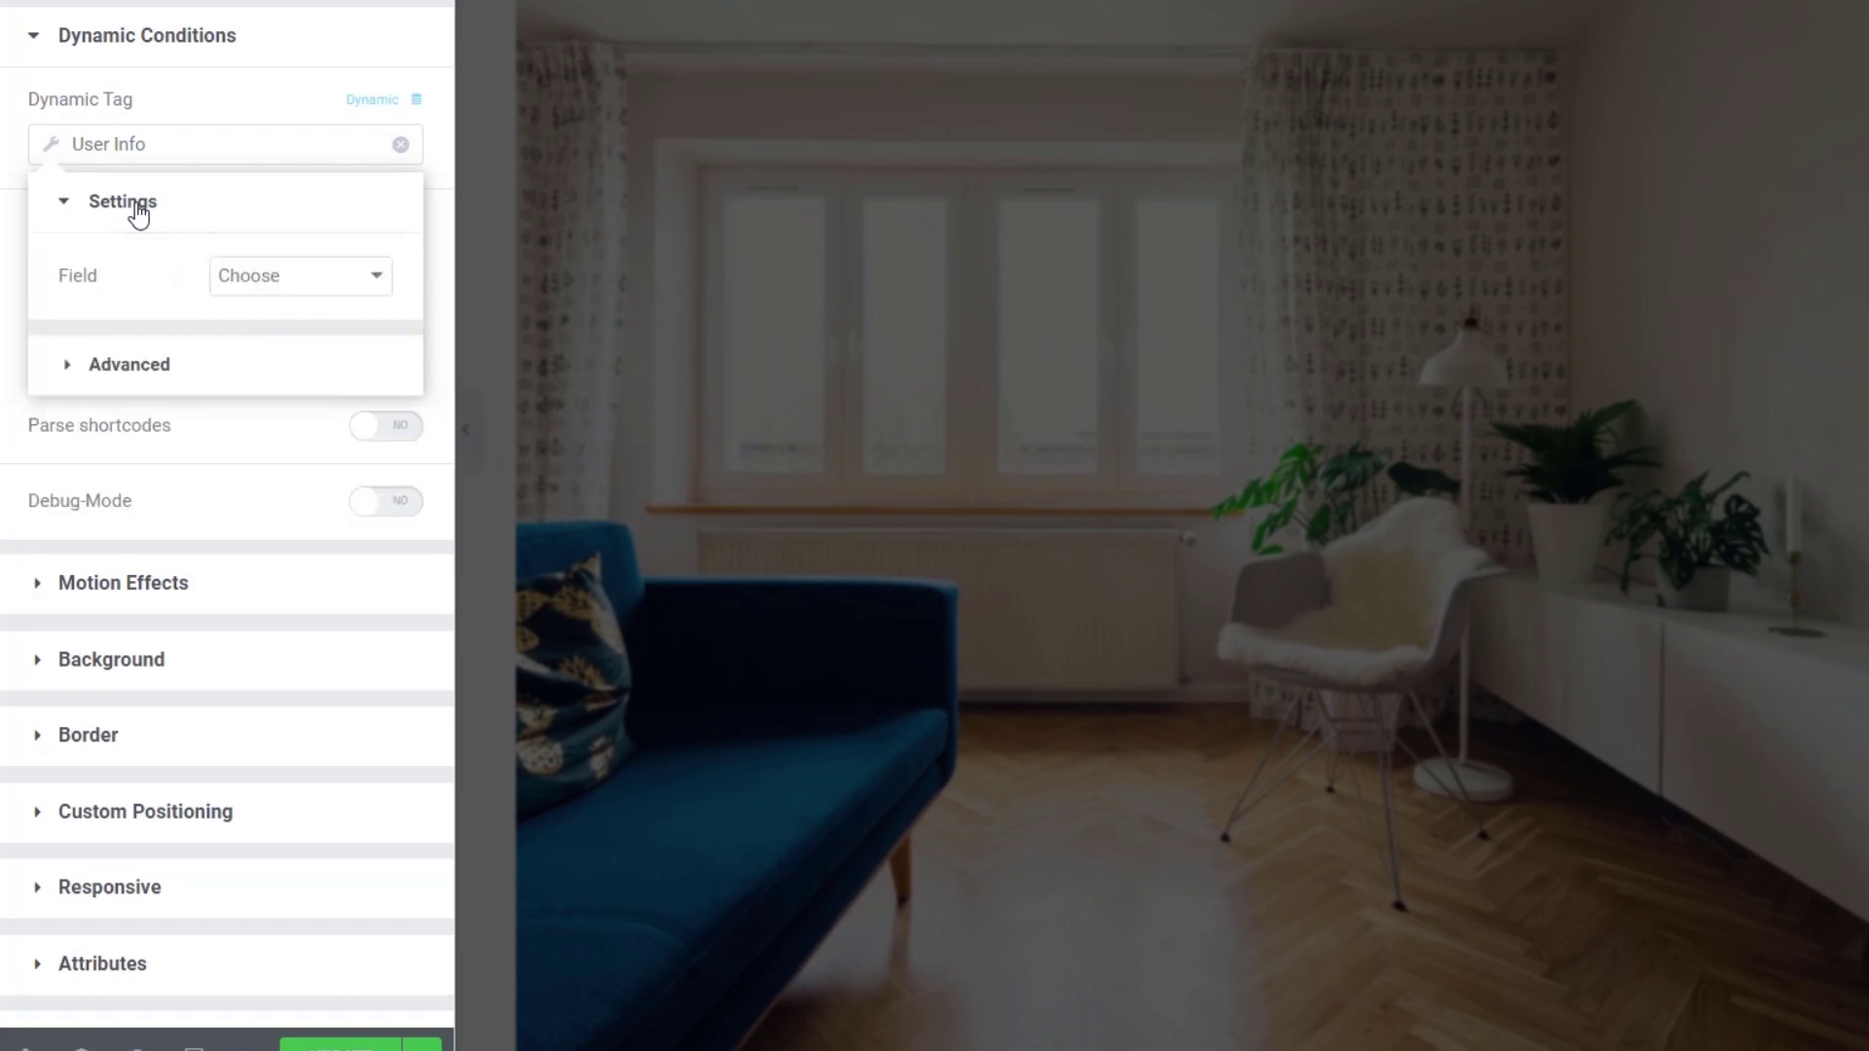
Step: Check the User Info field choices without changing them, then clear the tag
click(360, 285)
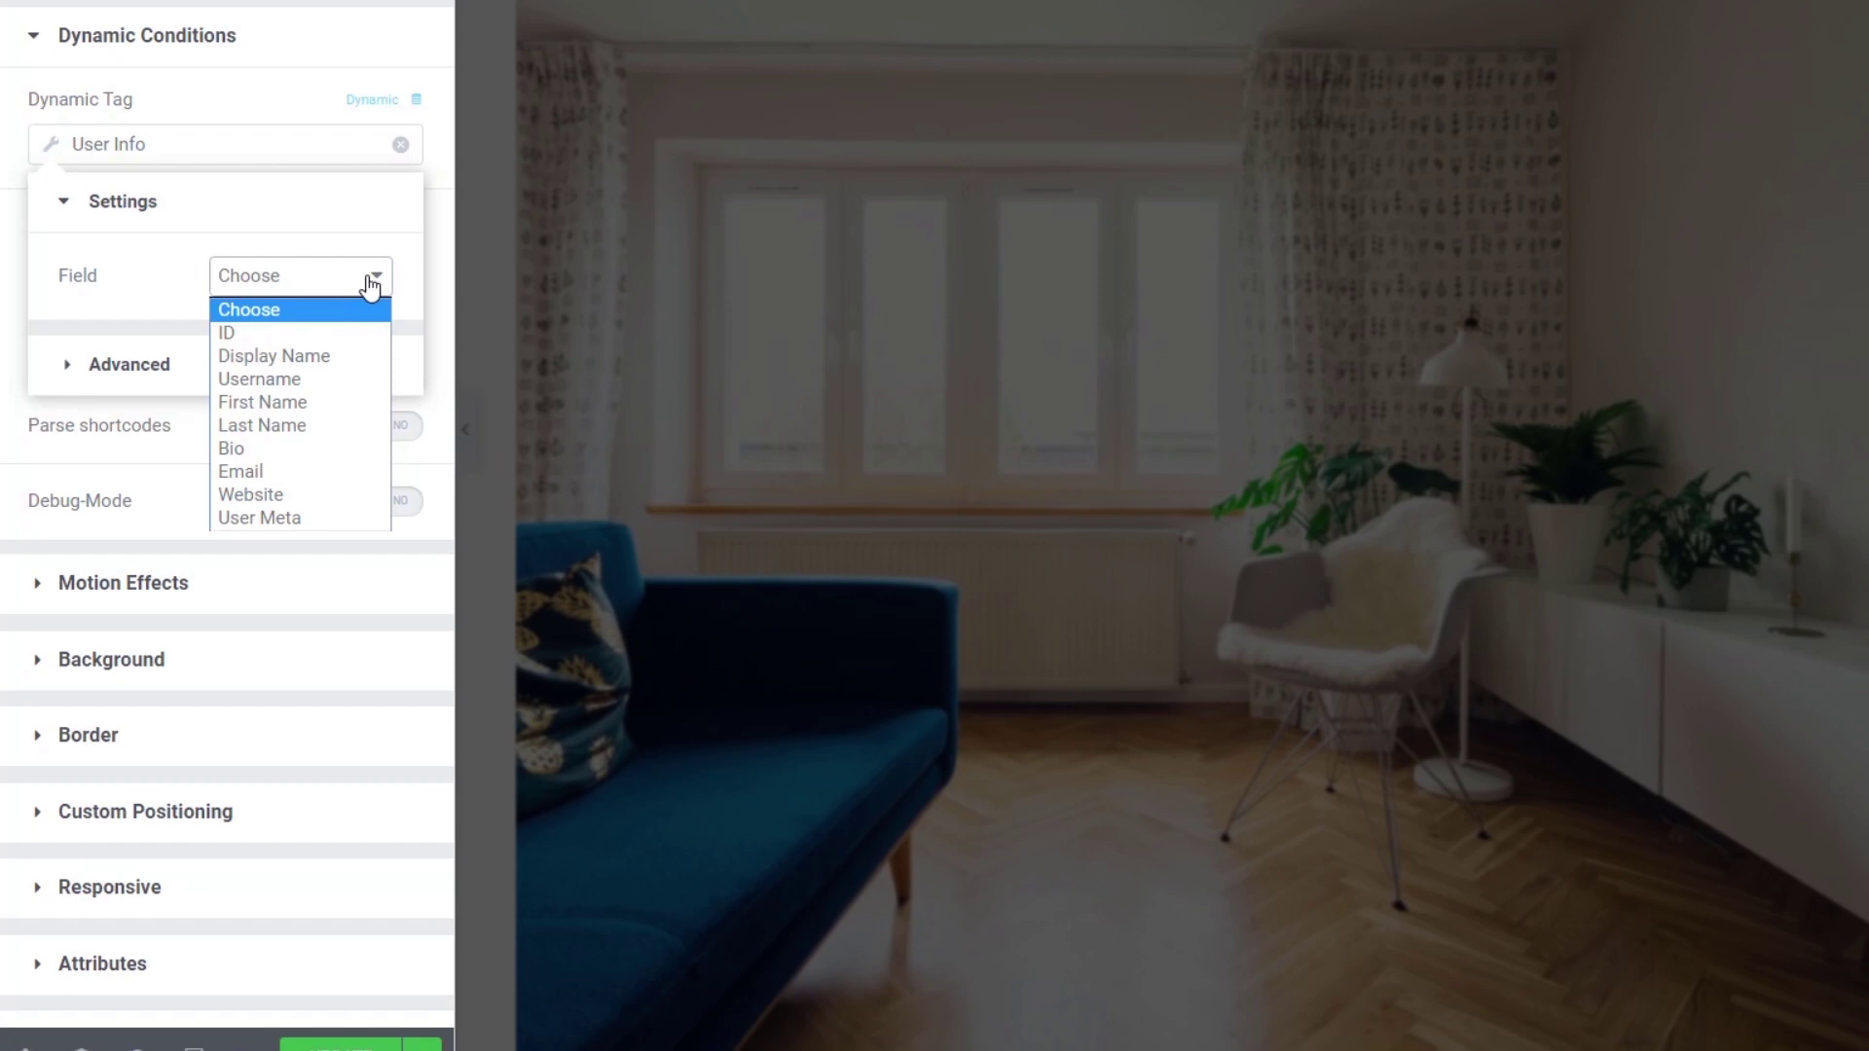
click(370, 284)
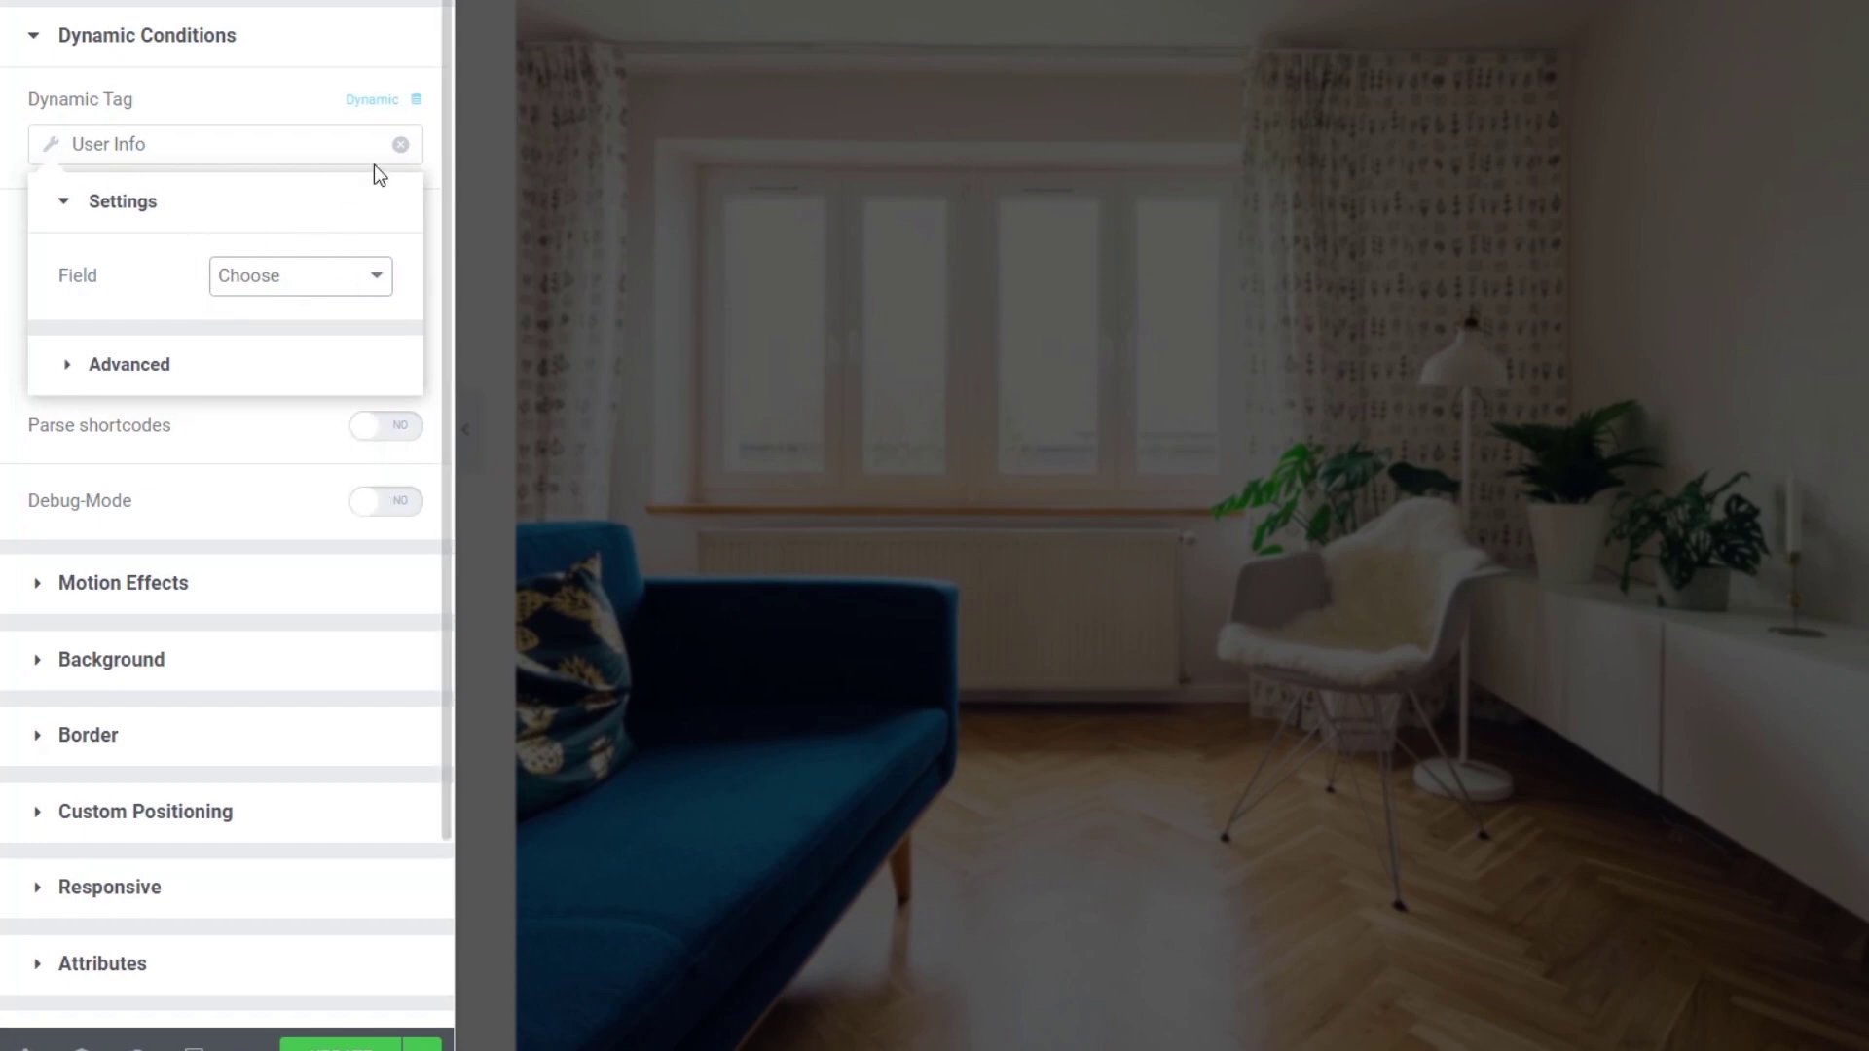
click(400, 144)
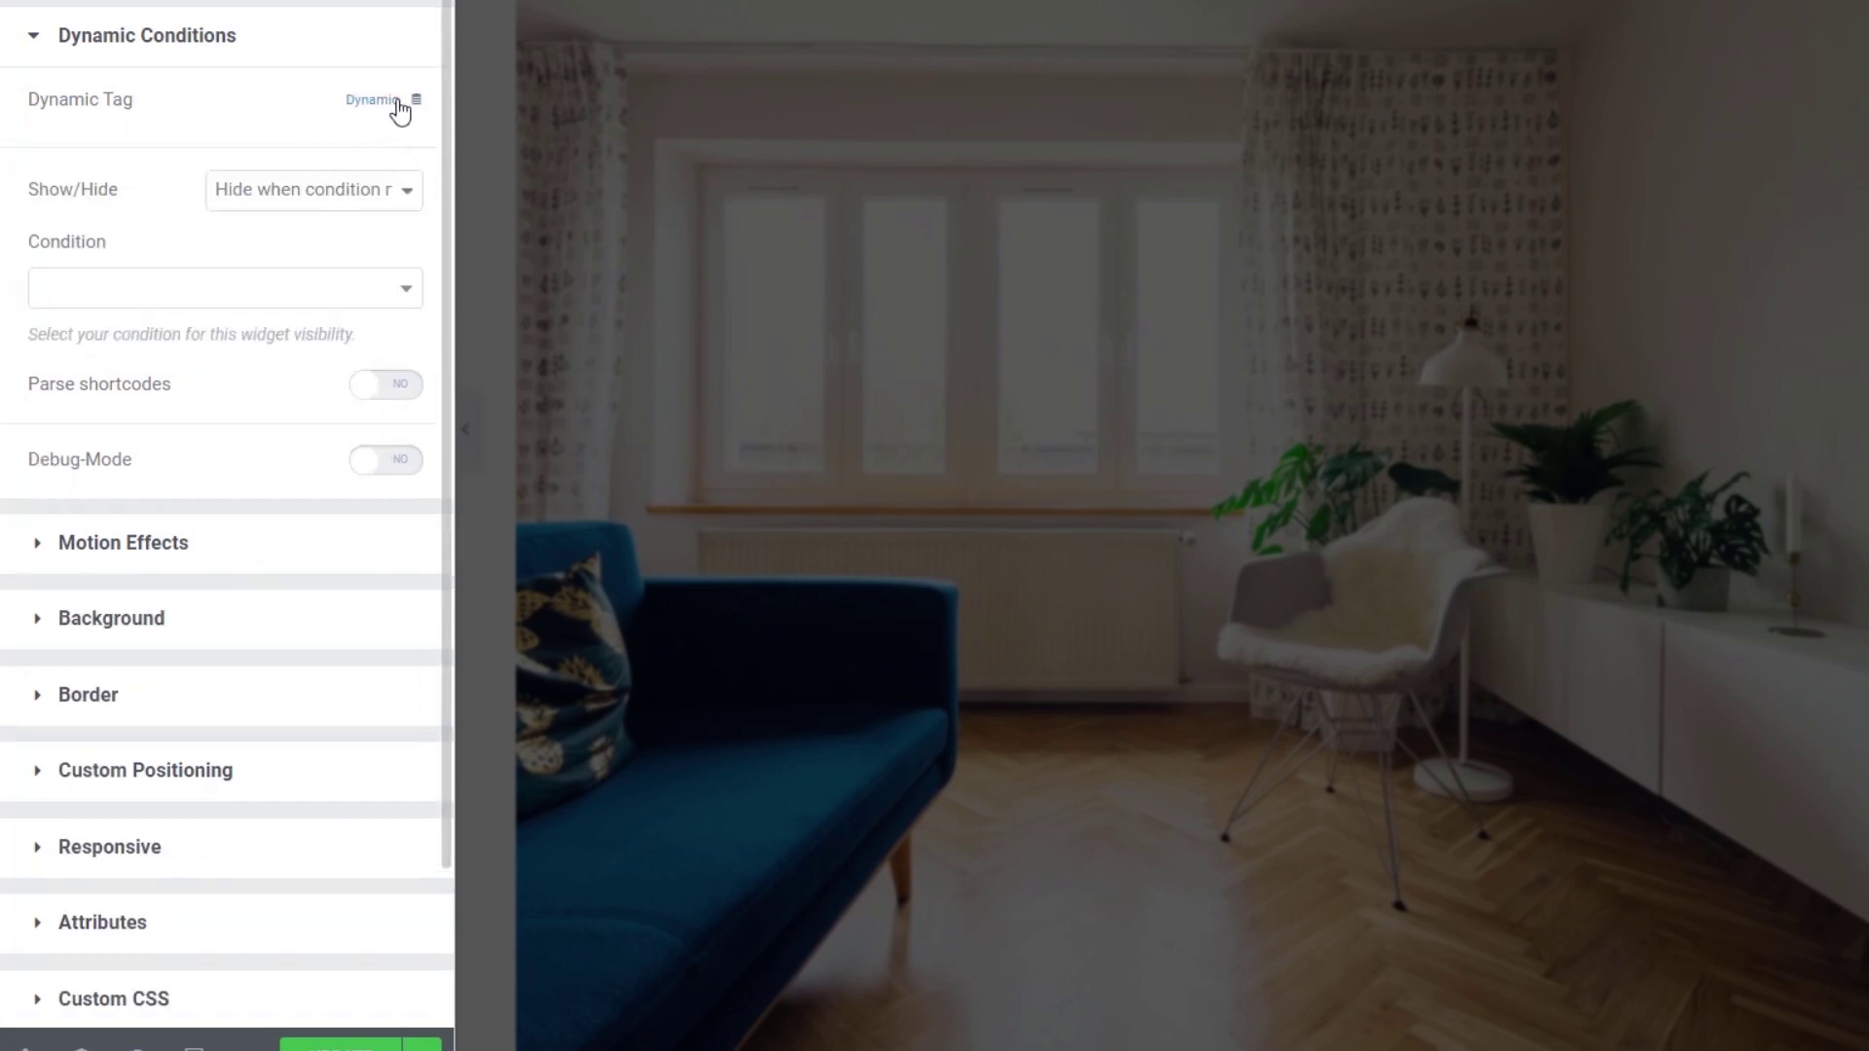
Step: Reopen the dynamic tag list to reach the Site tags, including Current Date Time
click(398, 104)
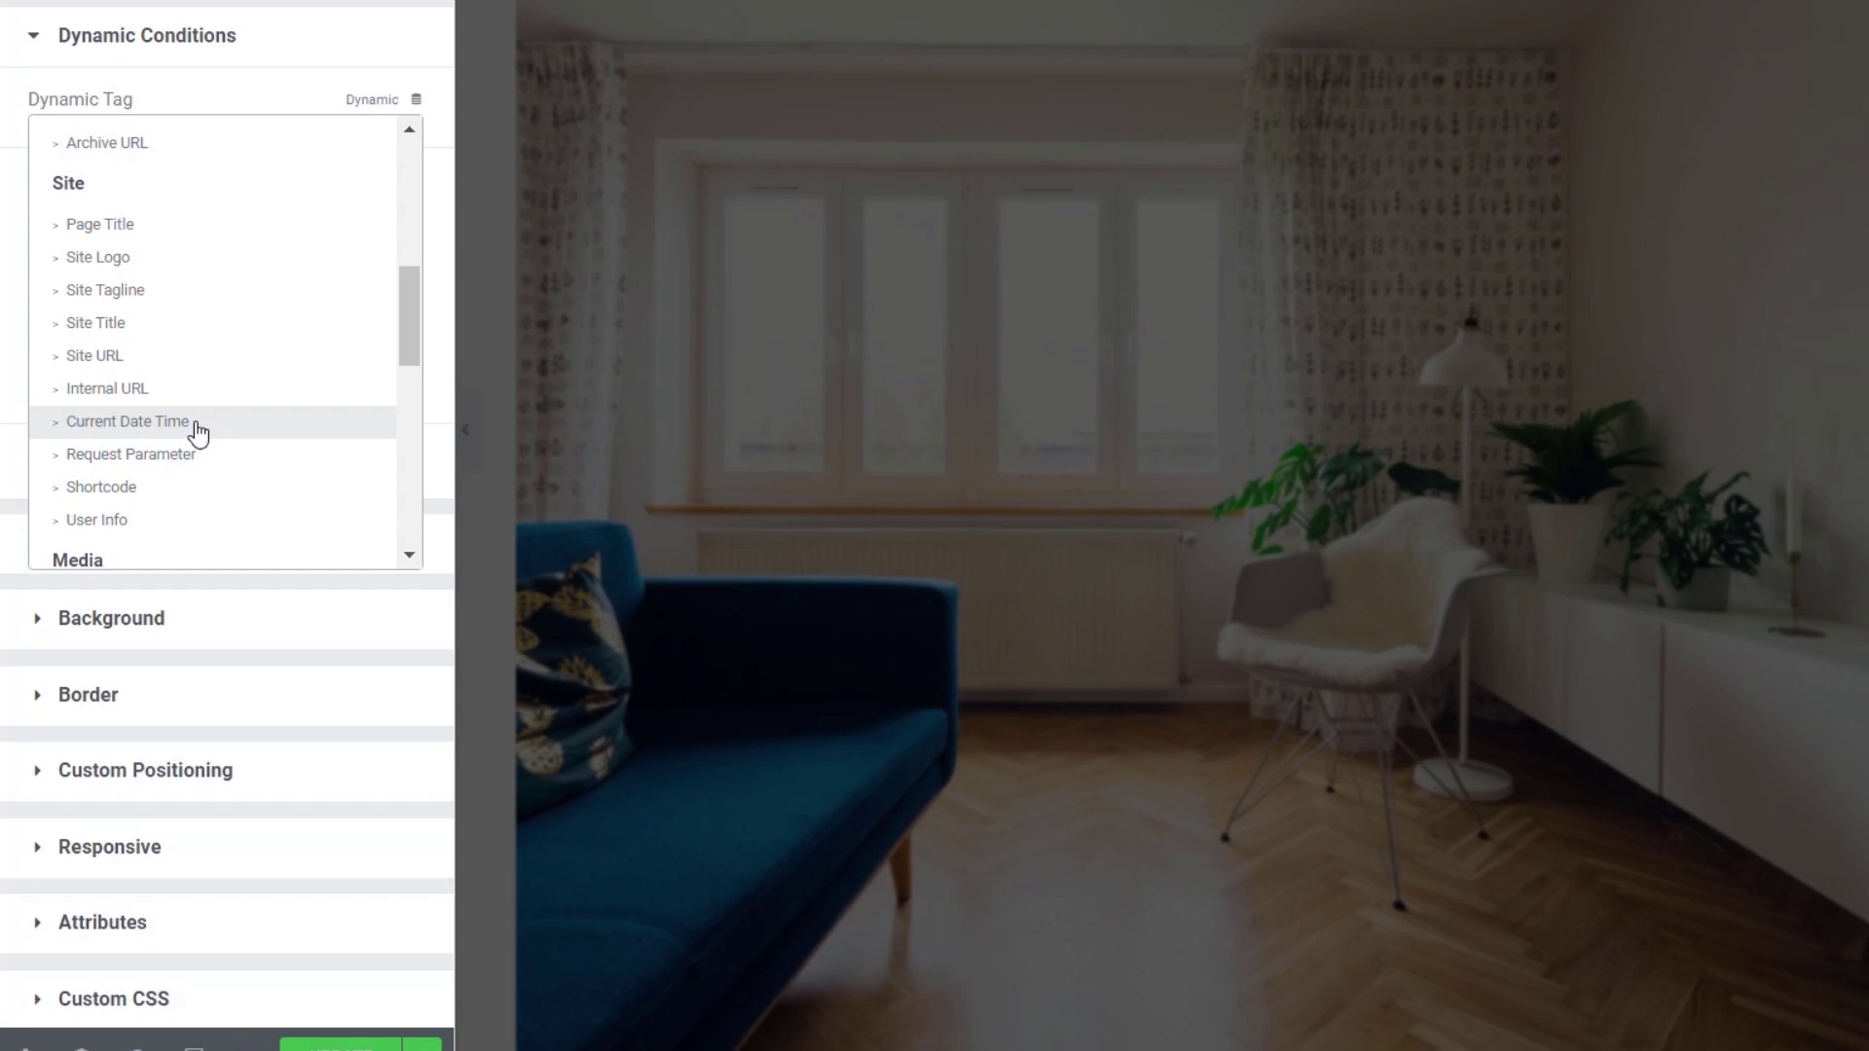
click(197, 426)
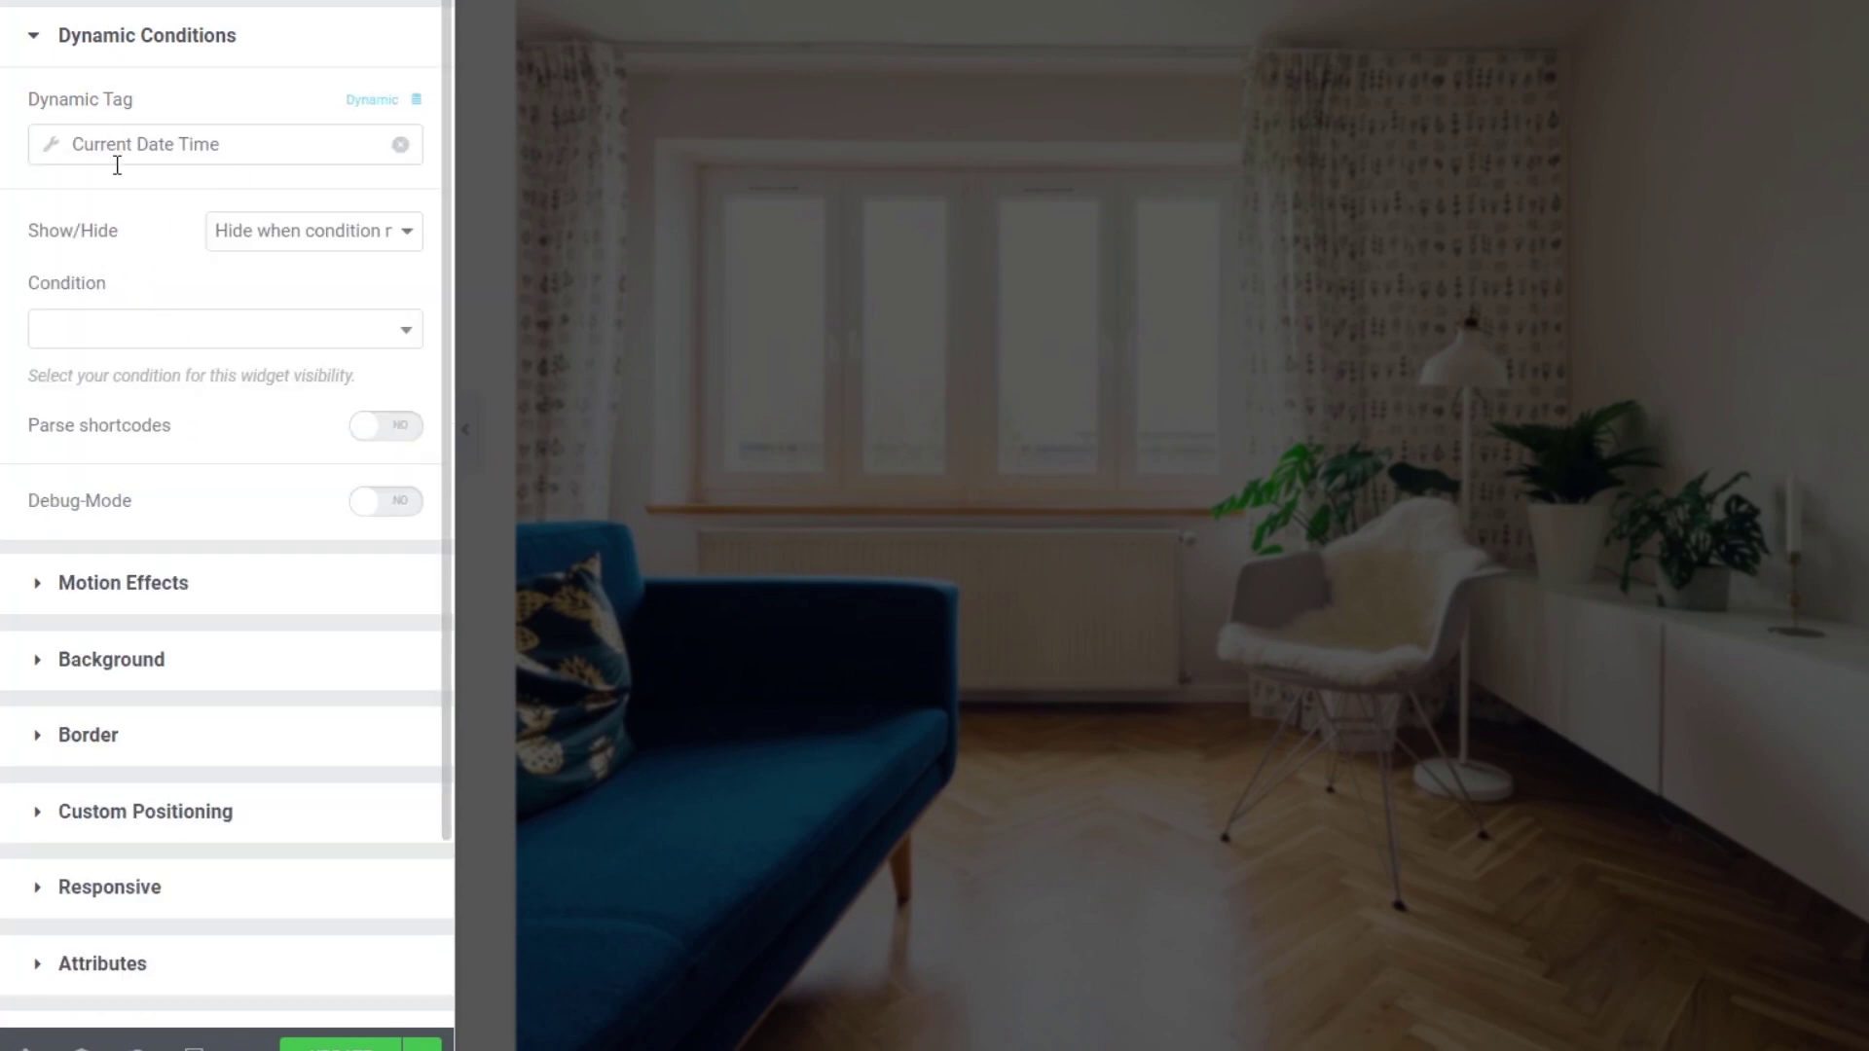
click(52, 147)
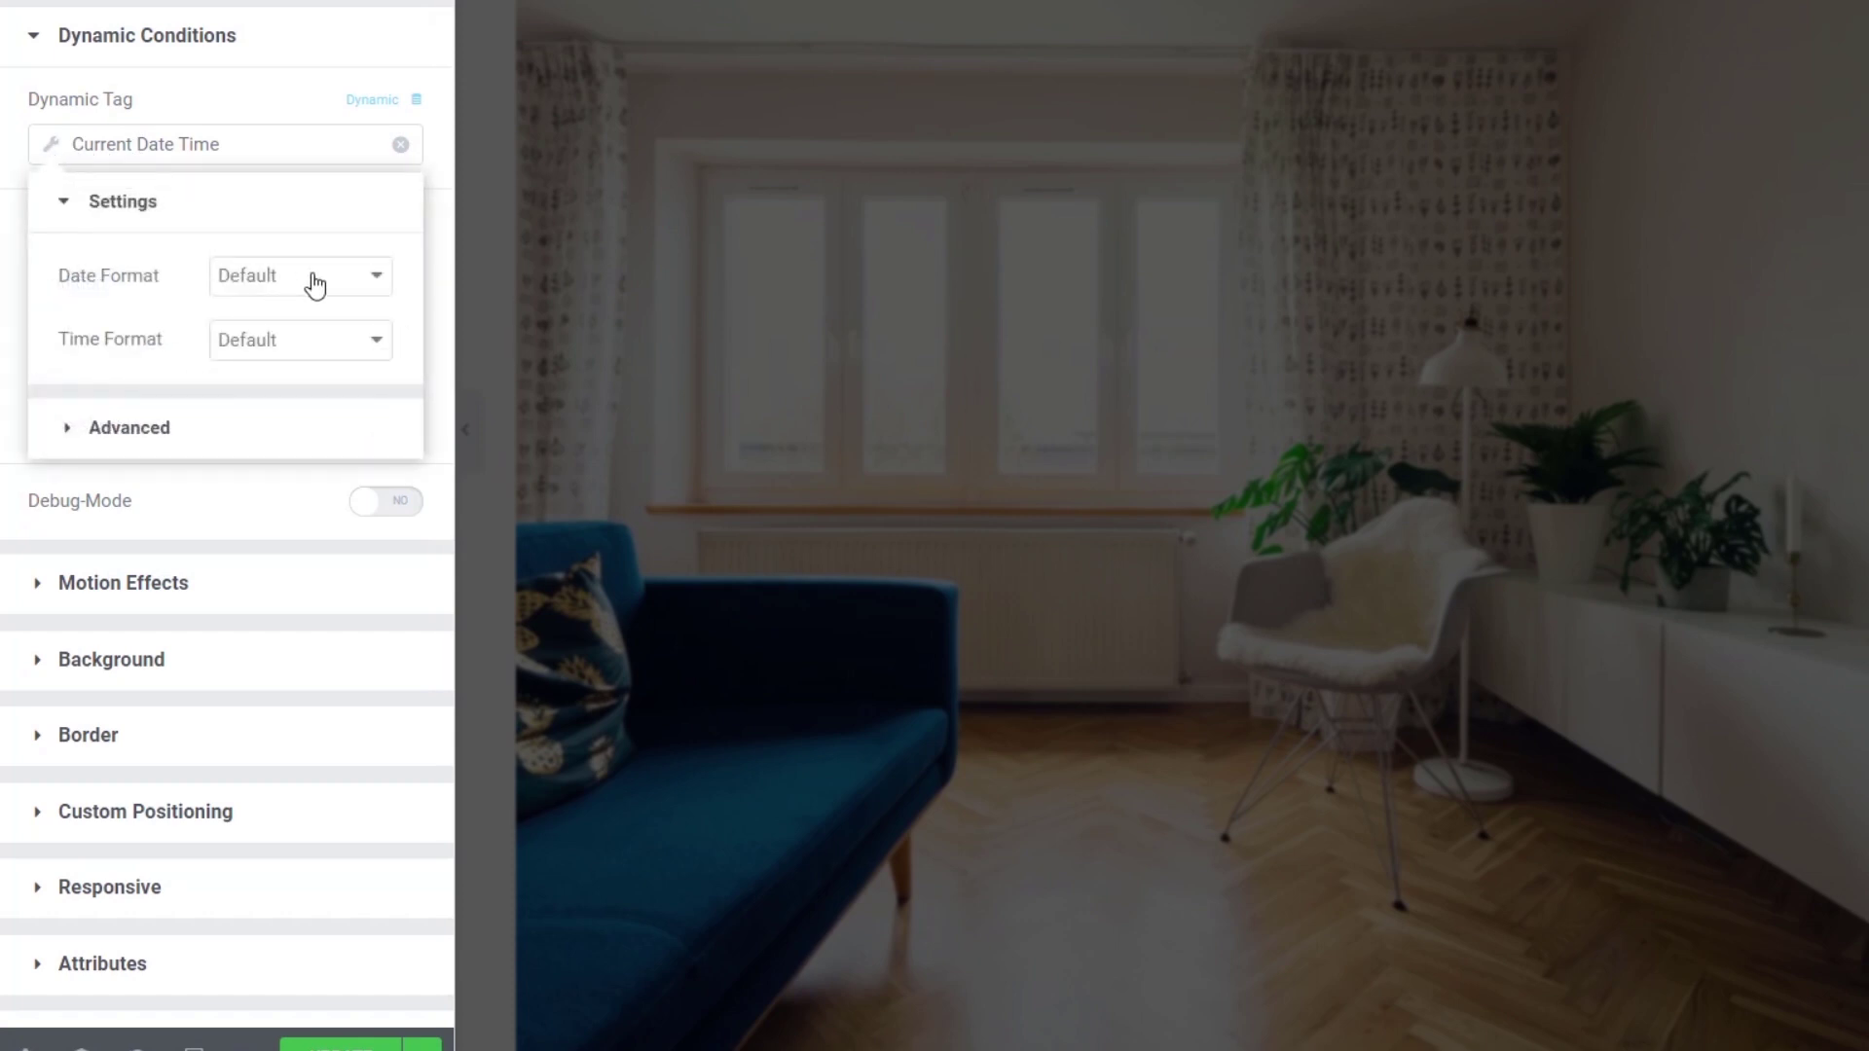
click(315, 284)
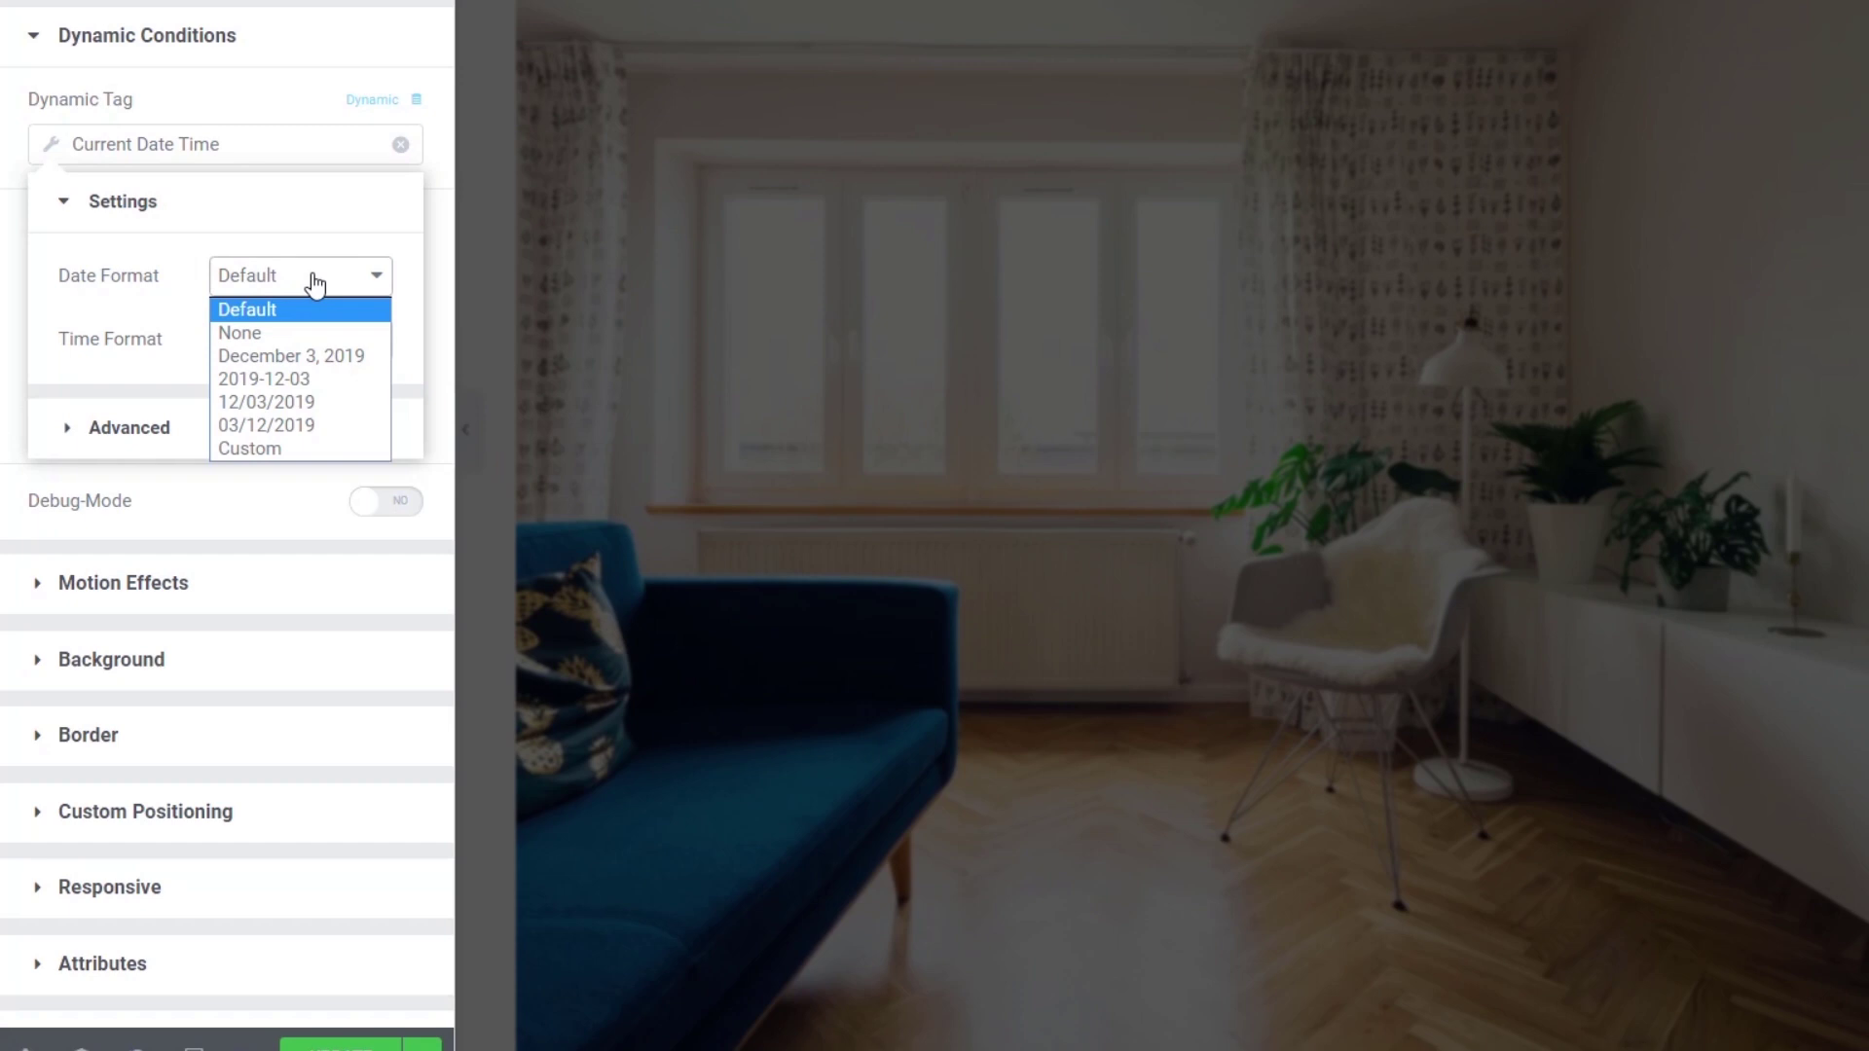
click(313, 284)
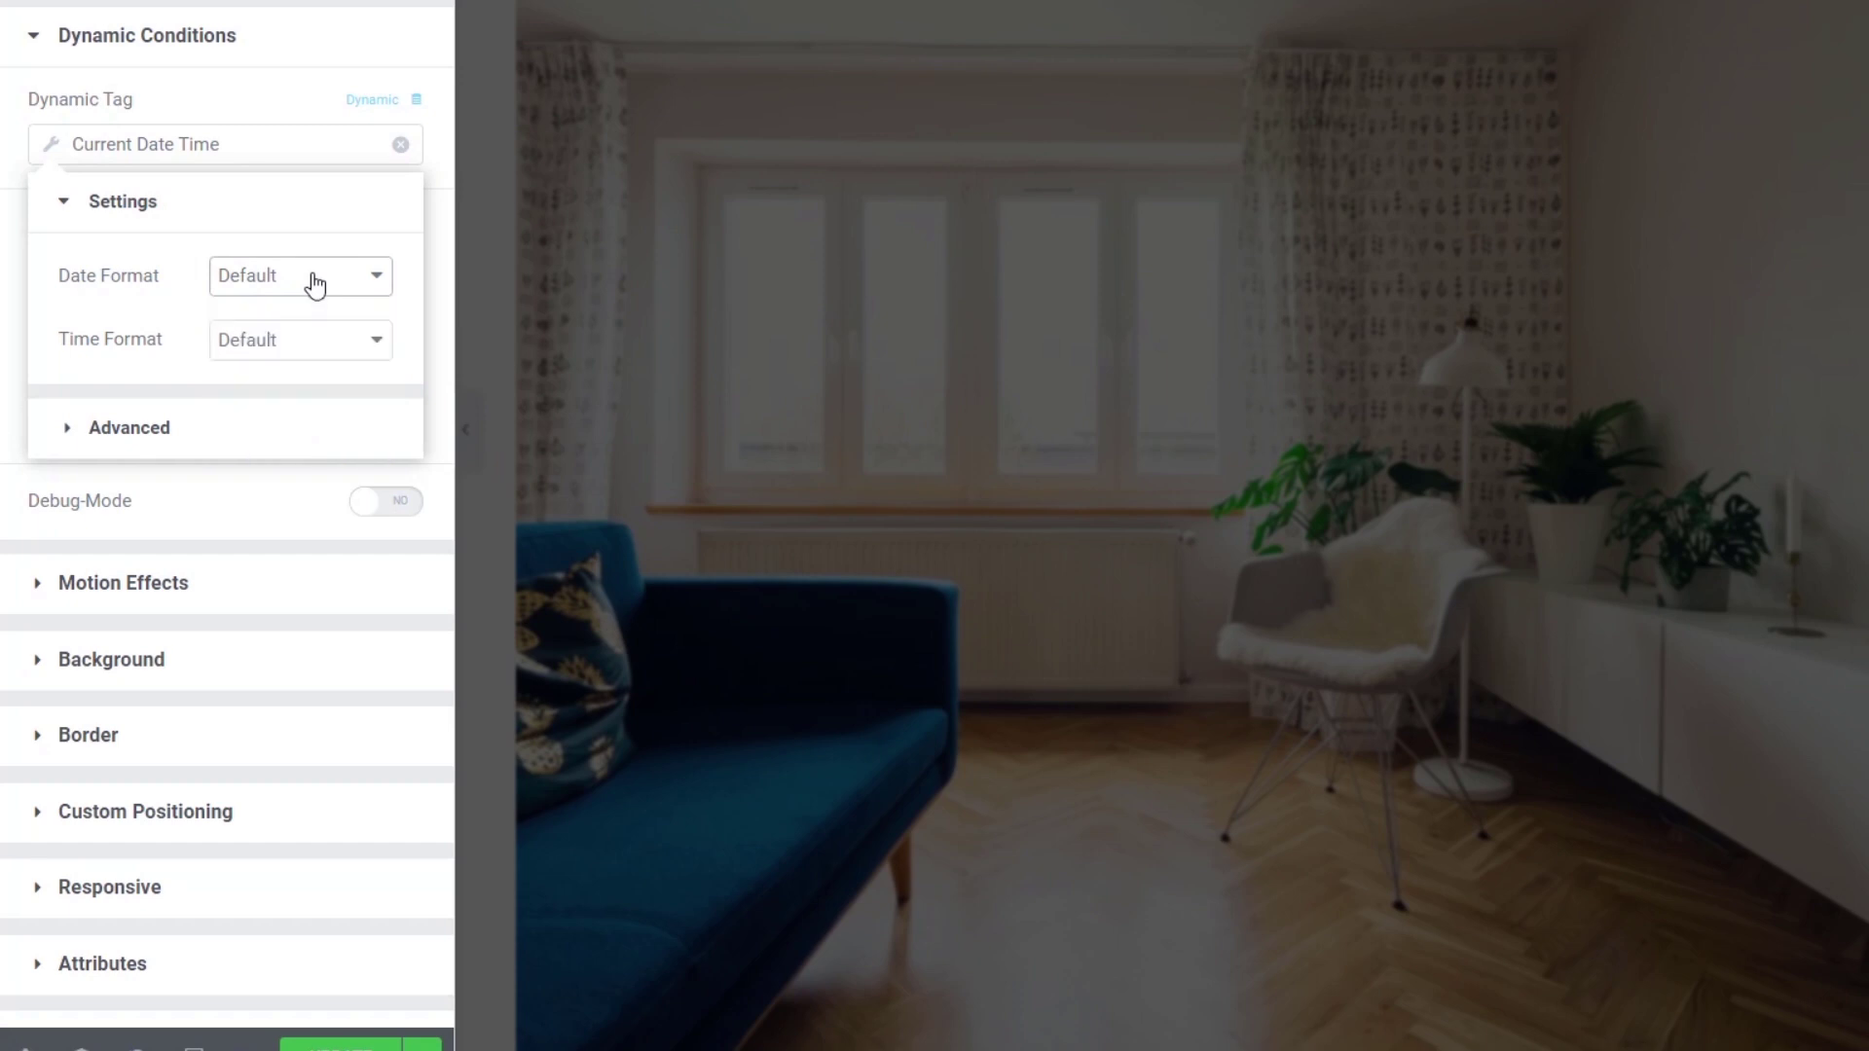
click(311, 352)
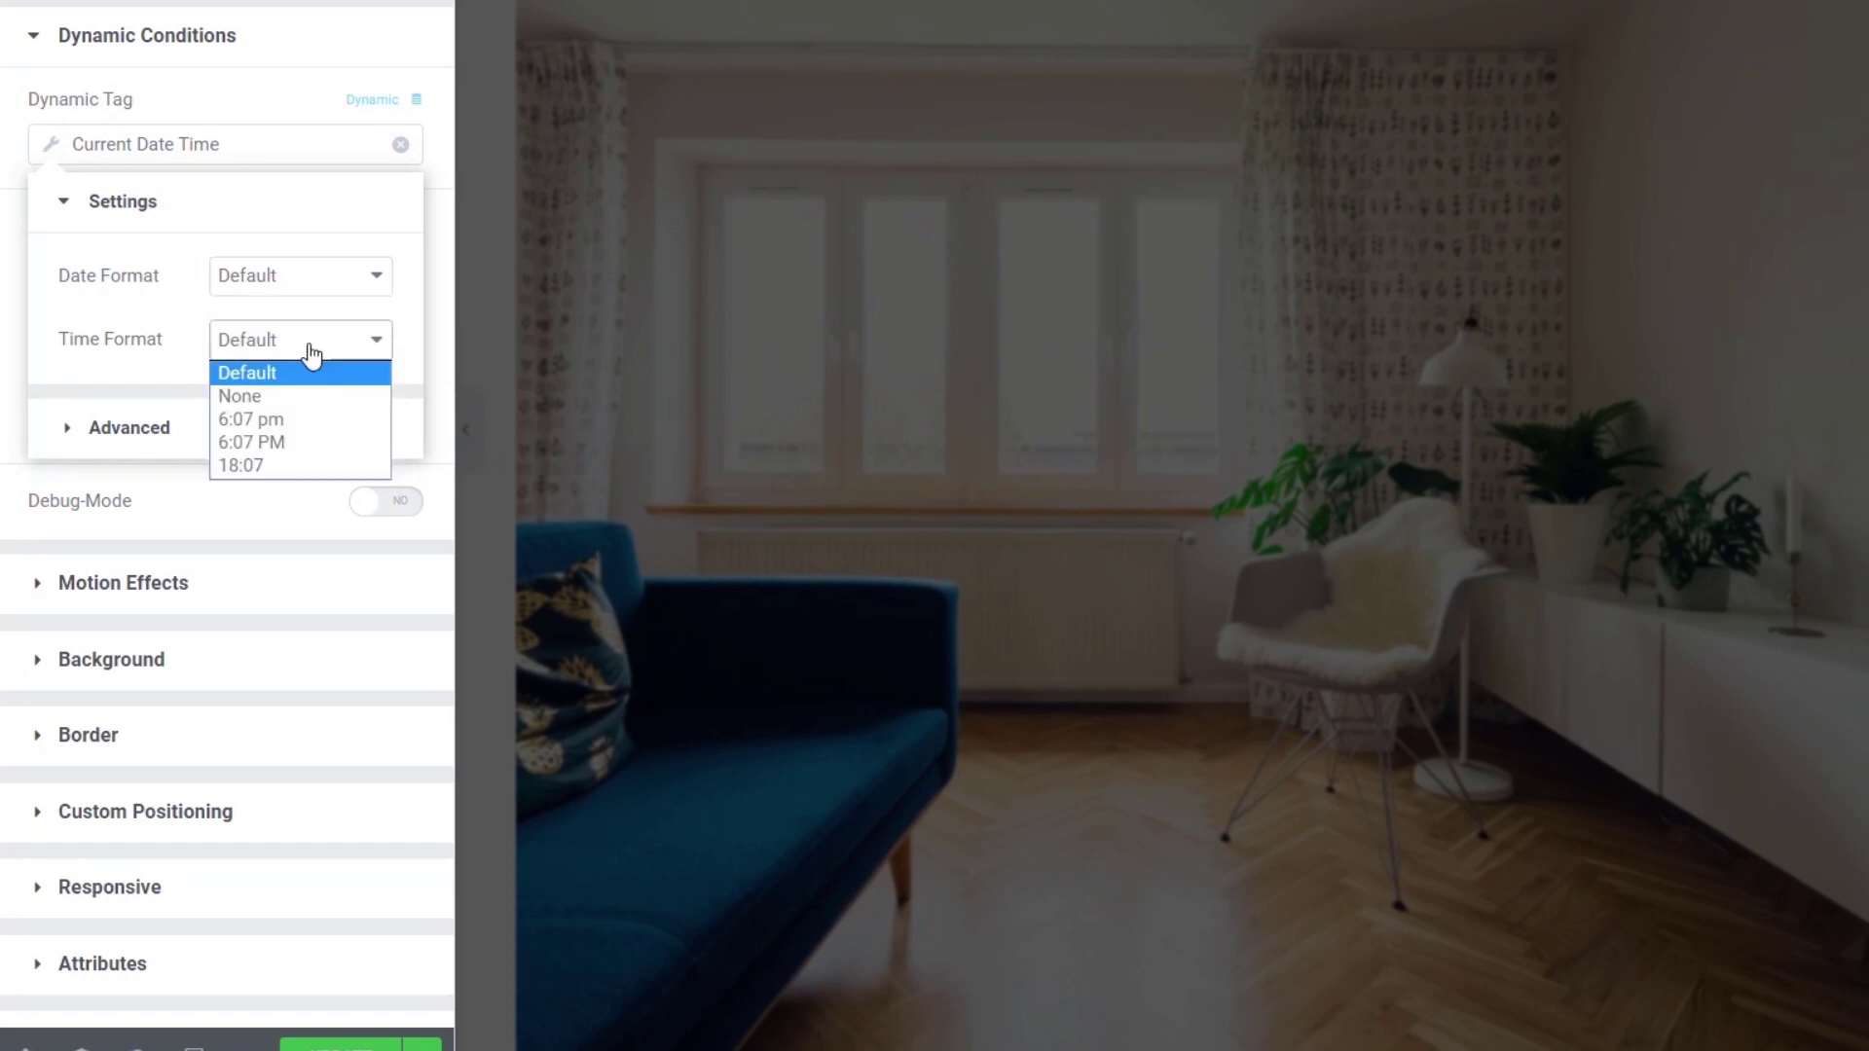
click(311, 353)
click(149, 431)
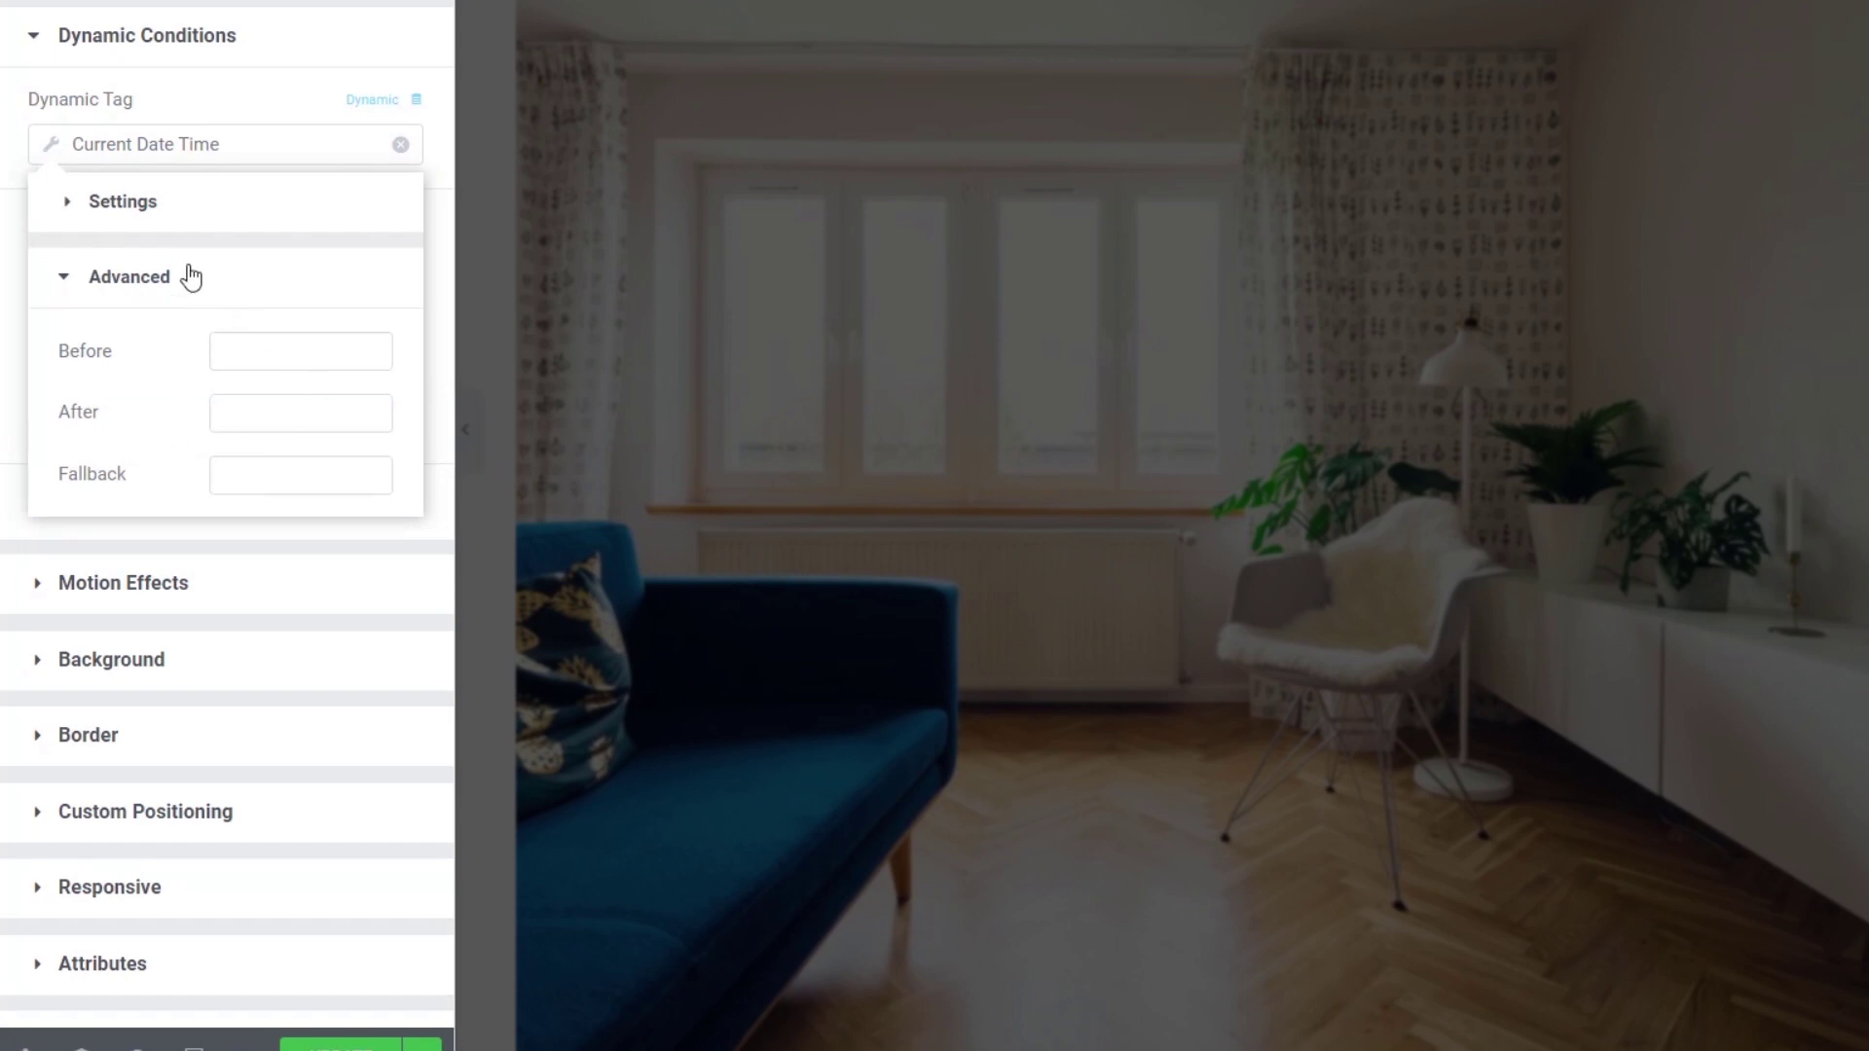
click(118, 143)
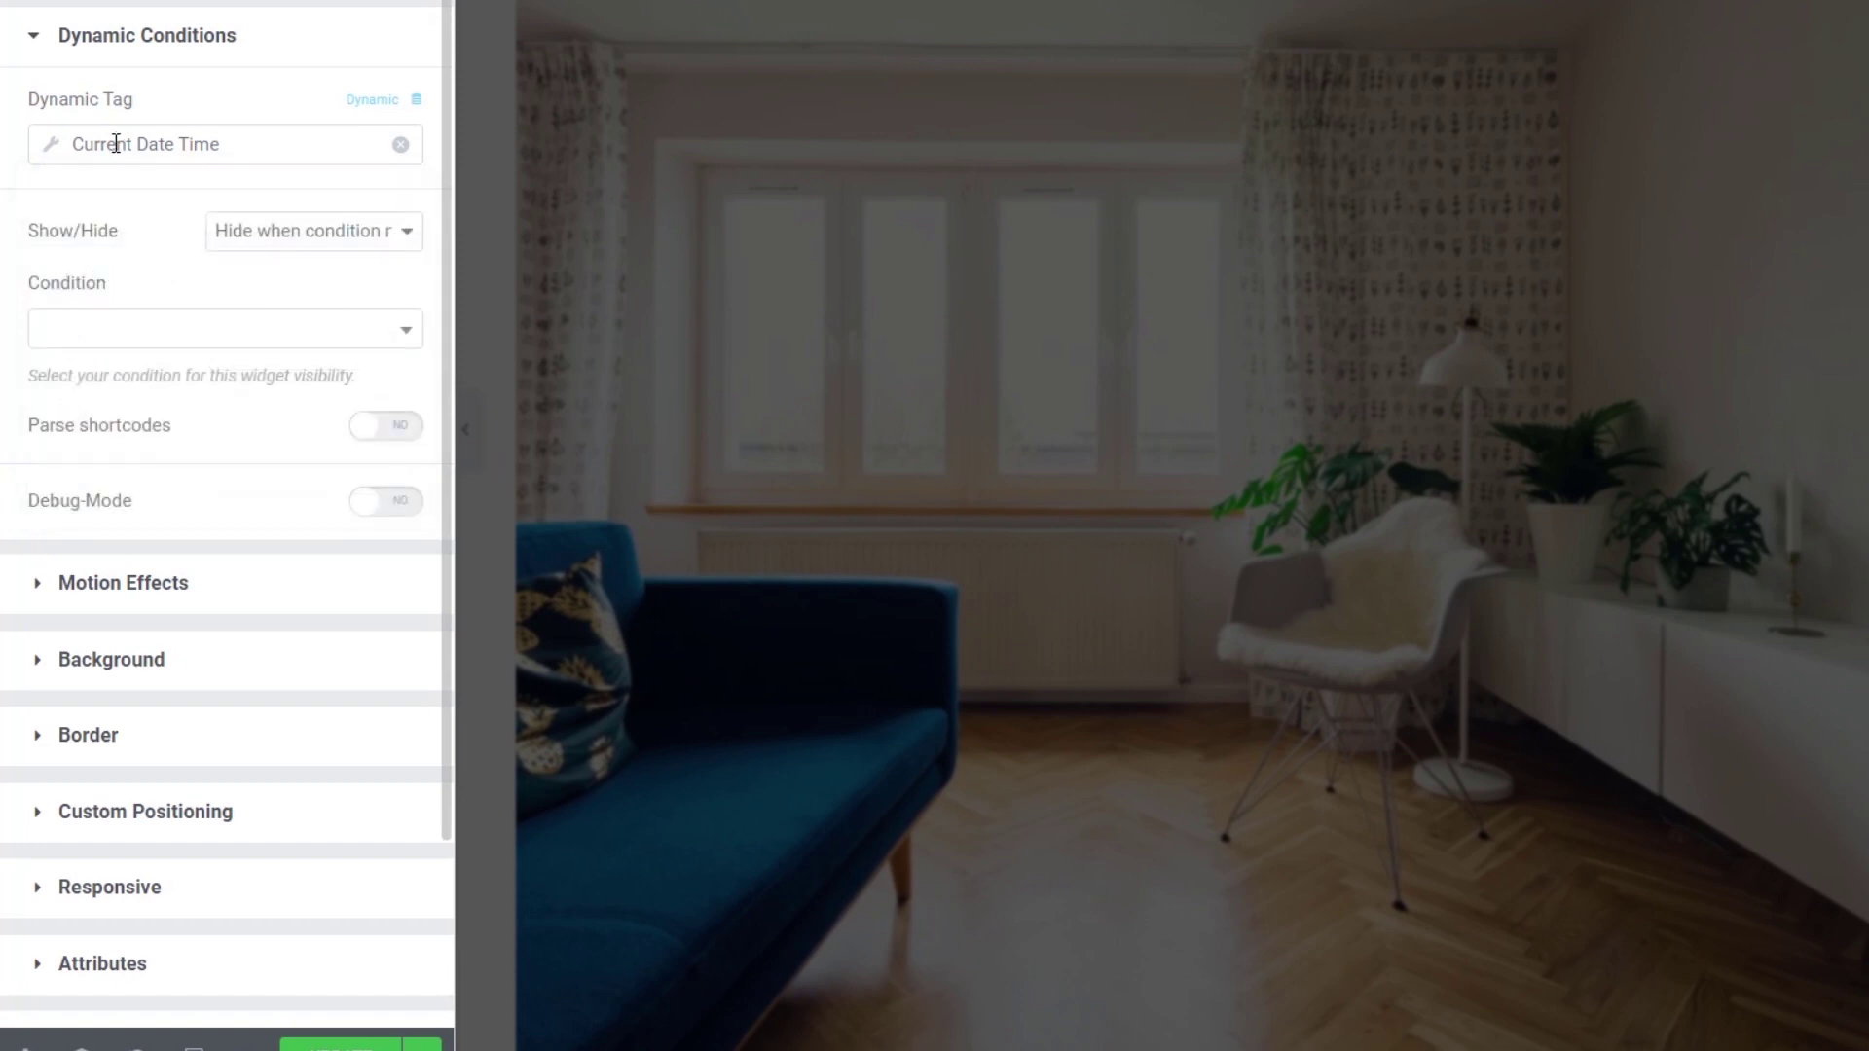
Step: Keep 'Hide when condition met' and show the Condition list down to In array
click(261, 243)
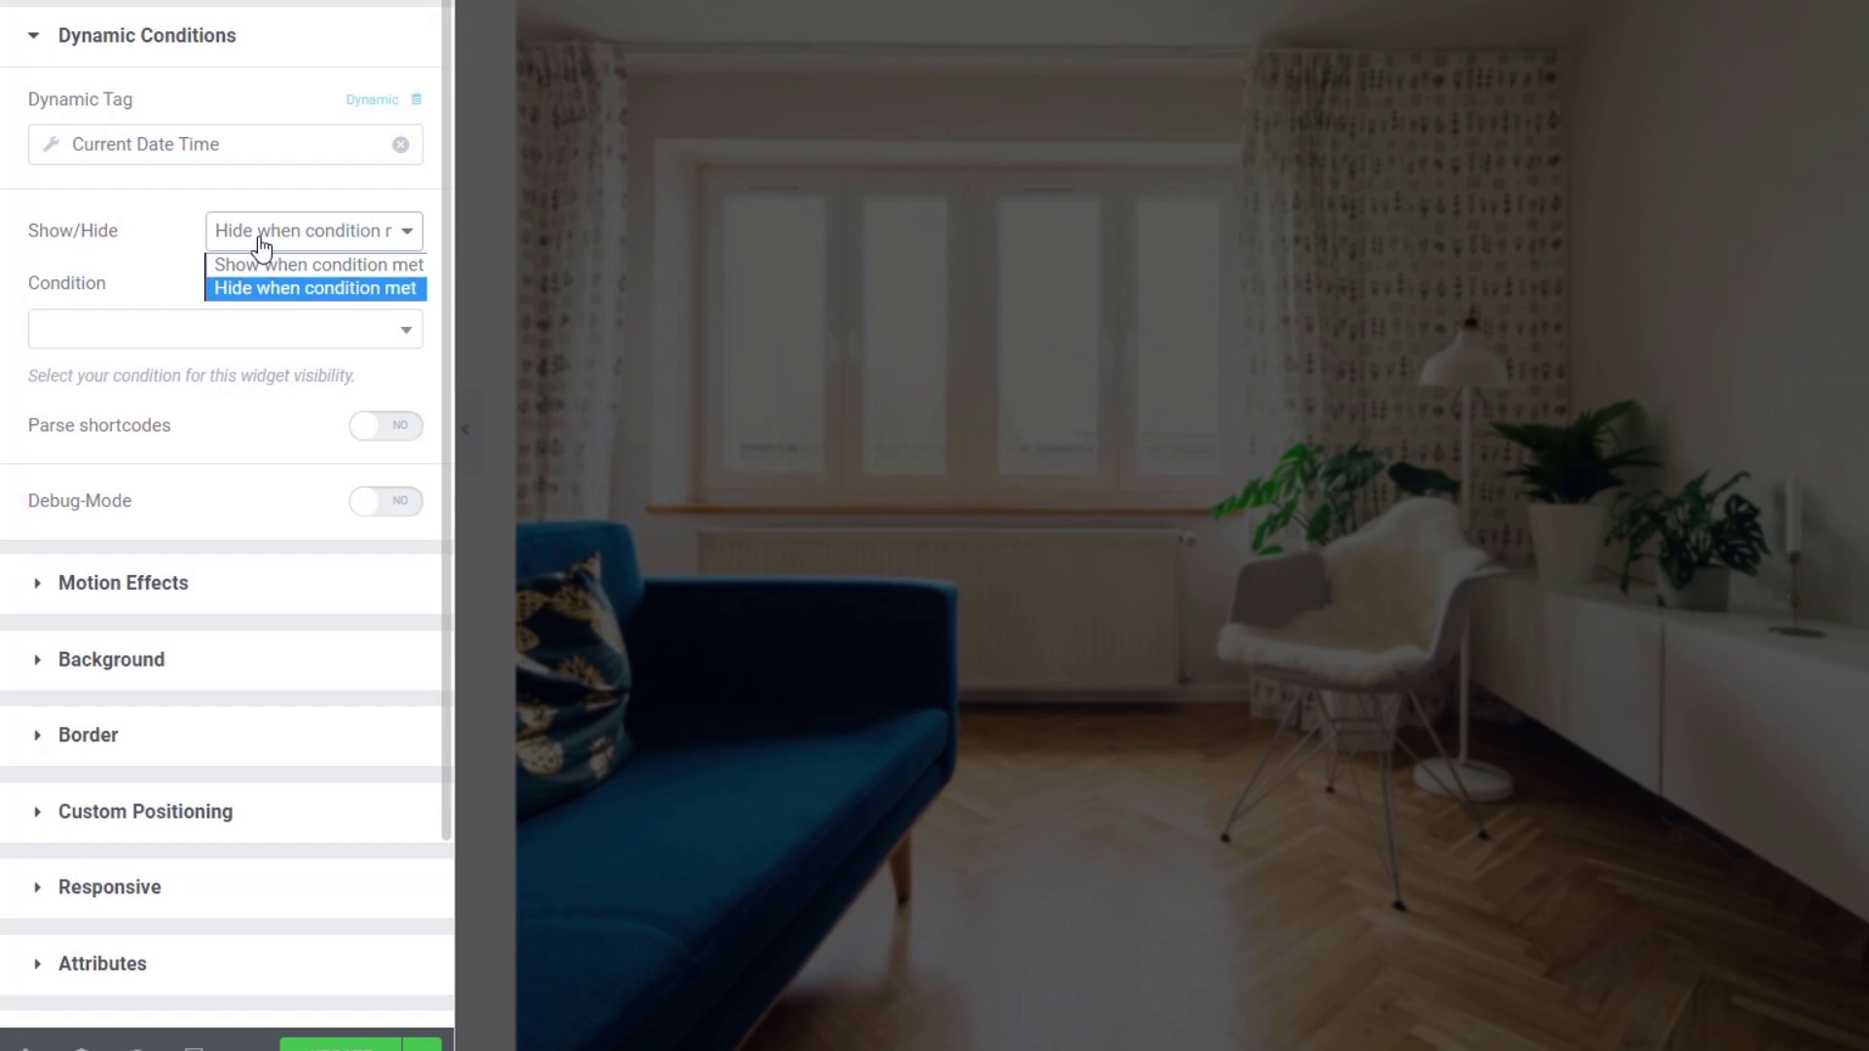
click(260, 244)
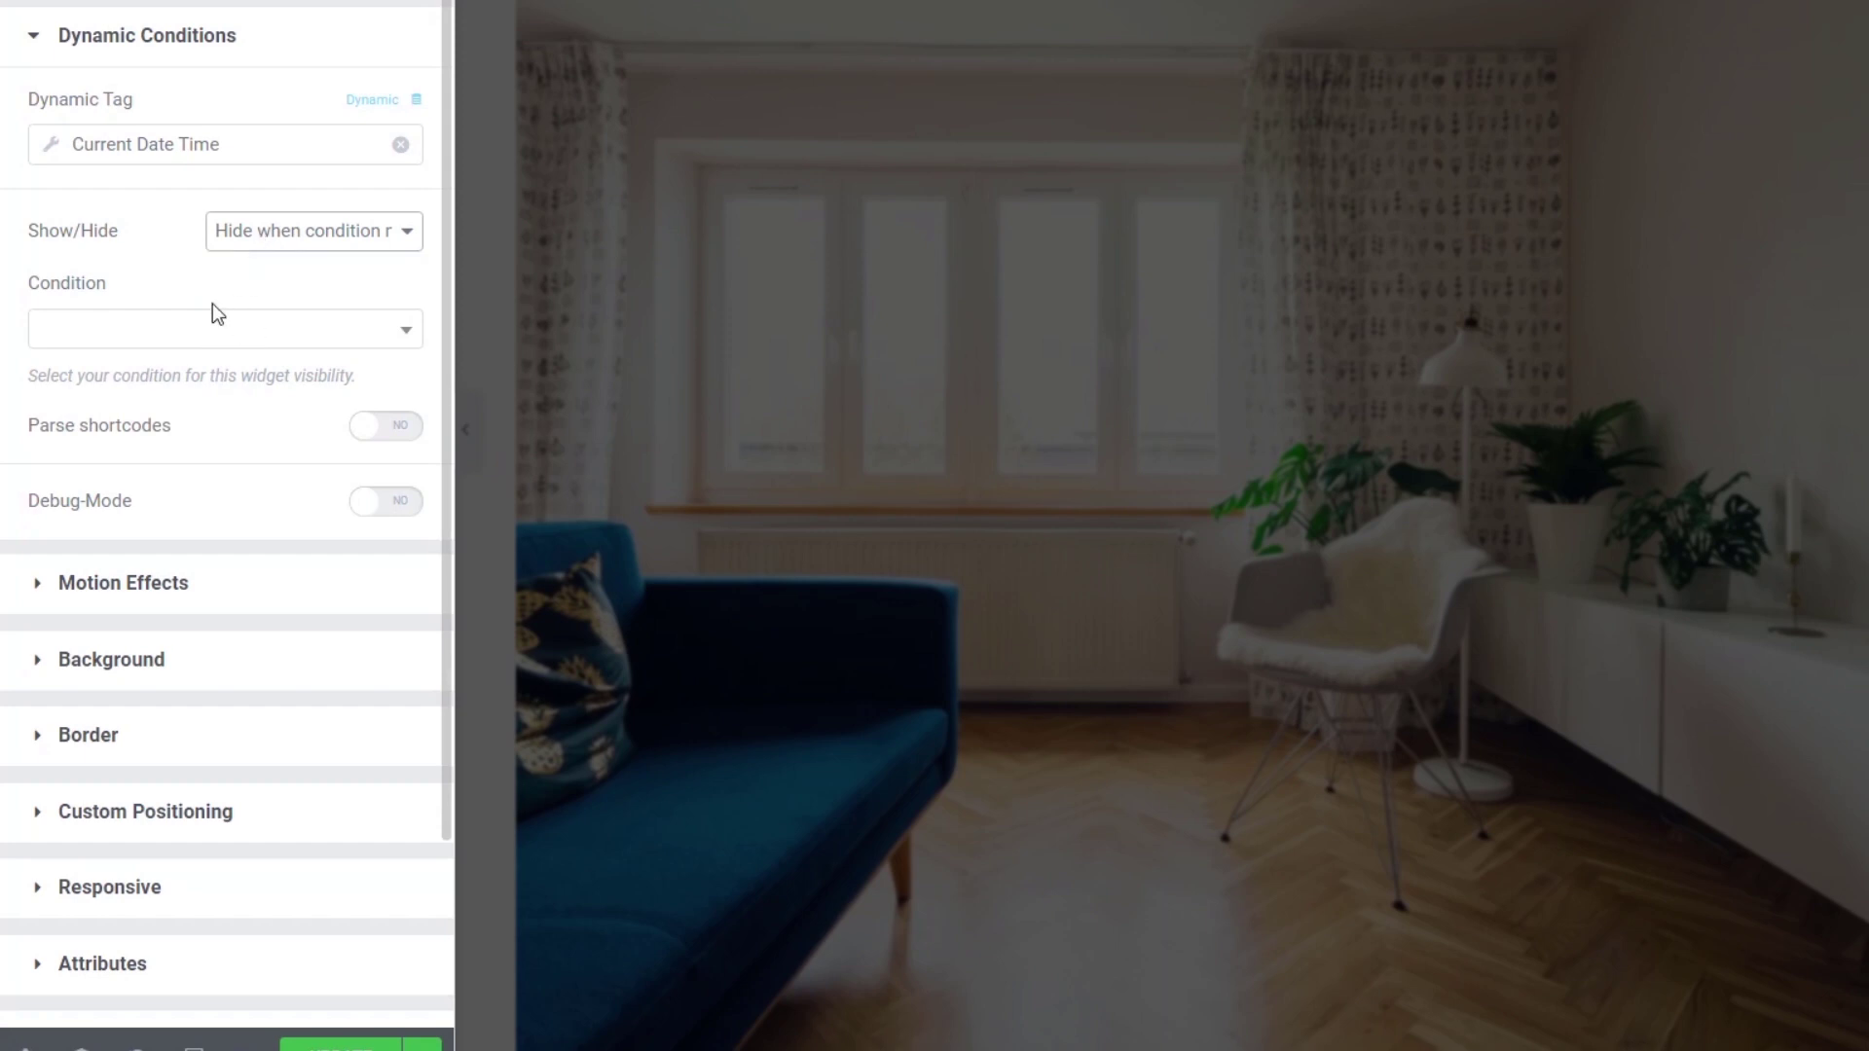
click(411, 327)
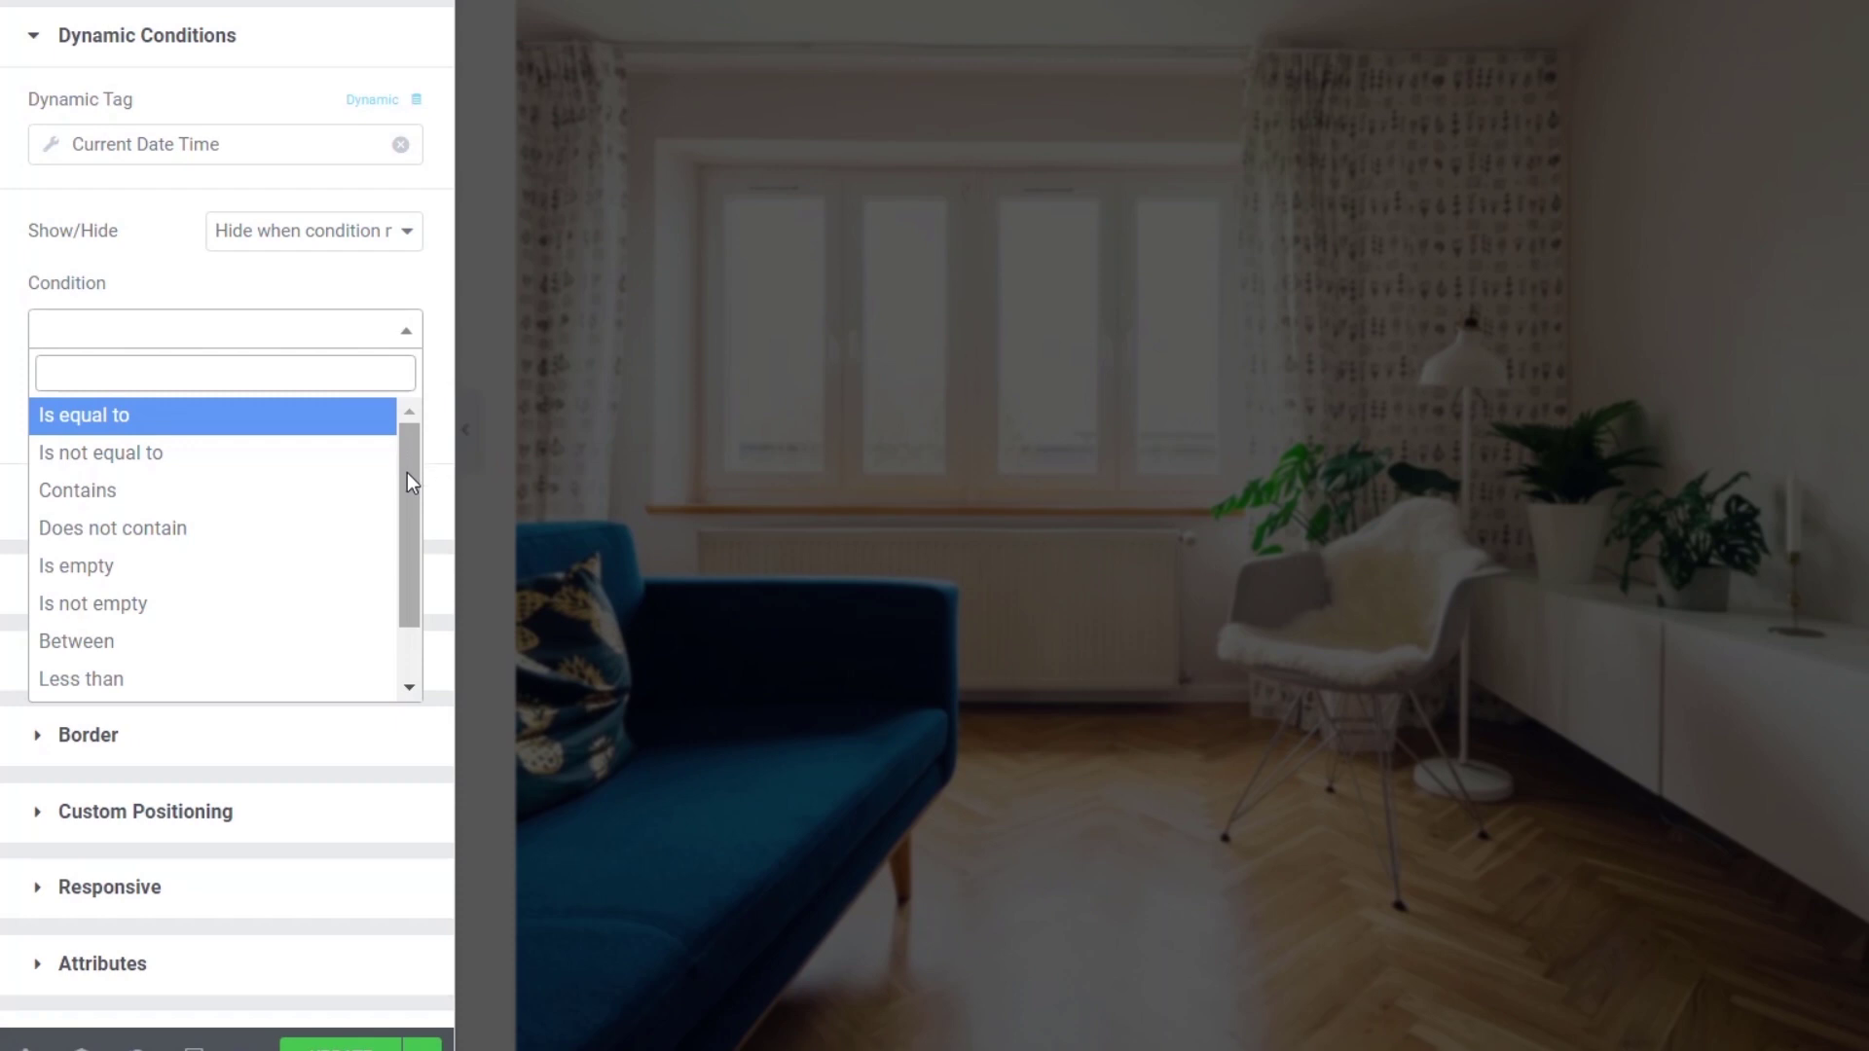
scroll(407, 471, down, 1)
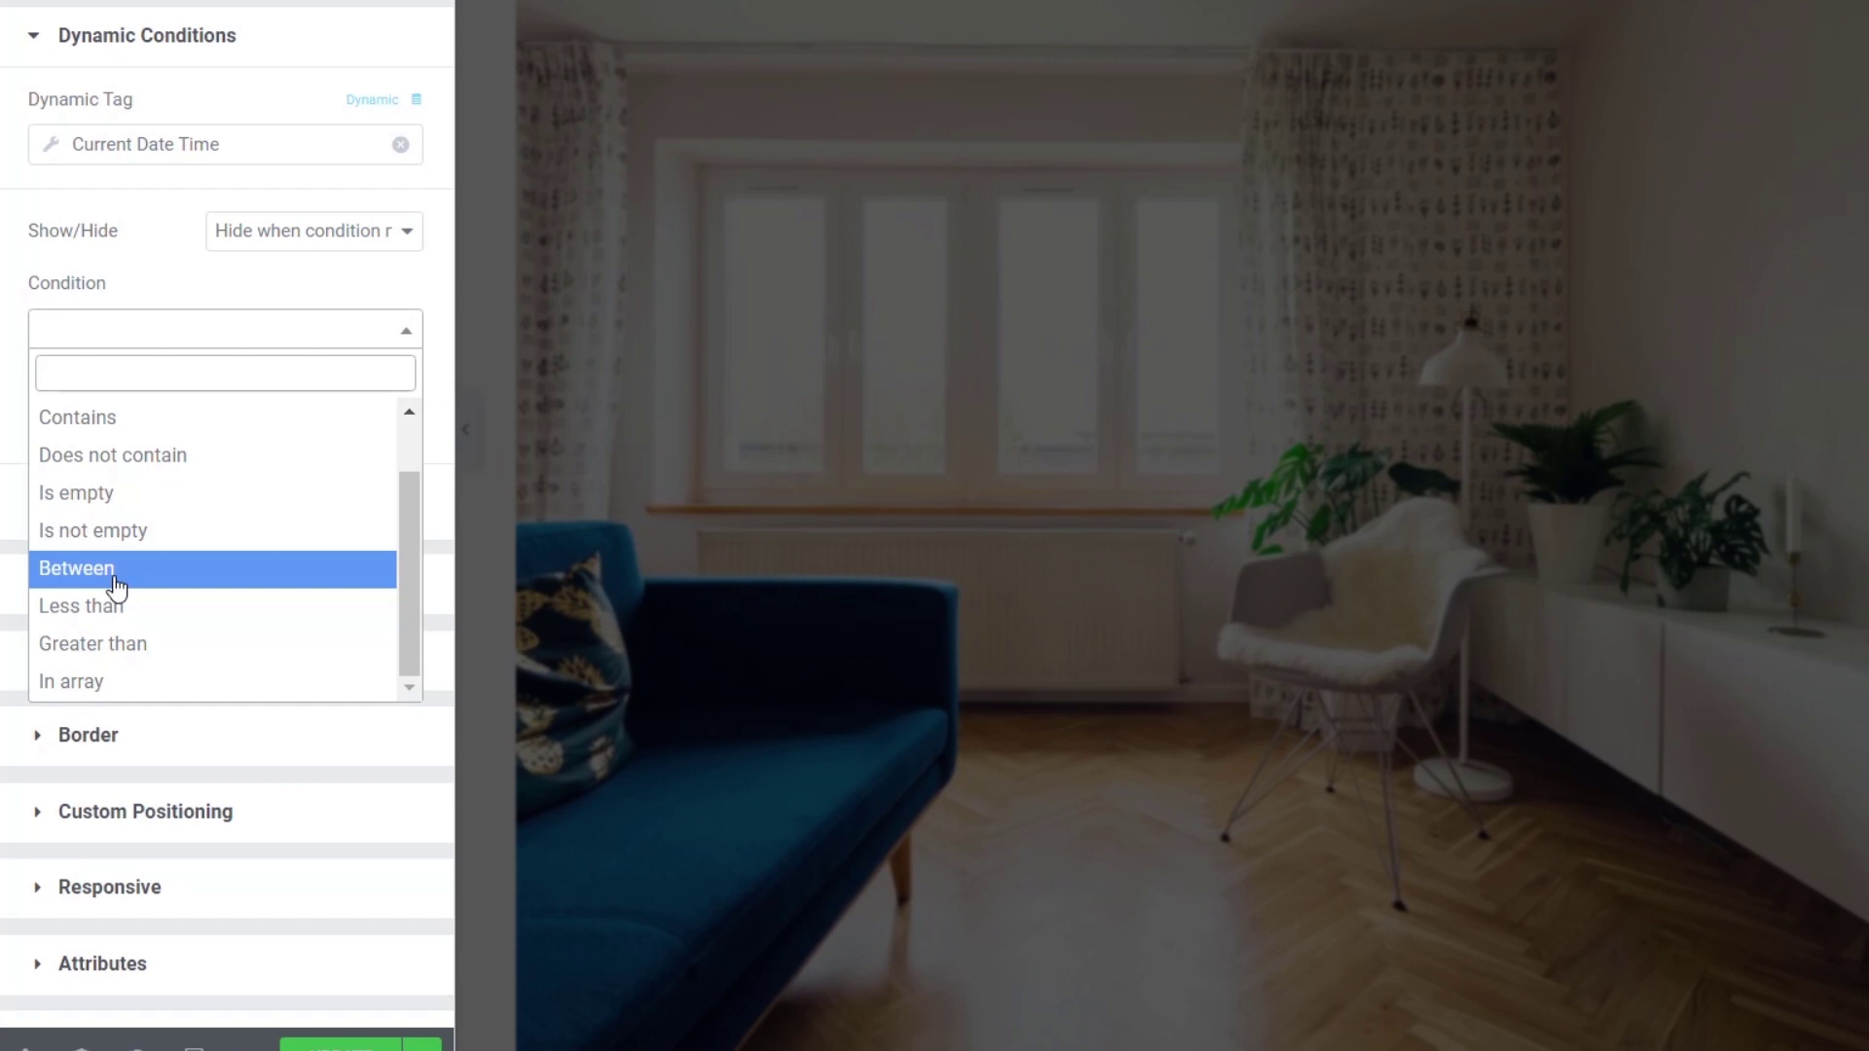
Step: Set Condition to 'In array' with Compare Type Text, ready in the Conditional value box
click(118, 693)
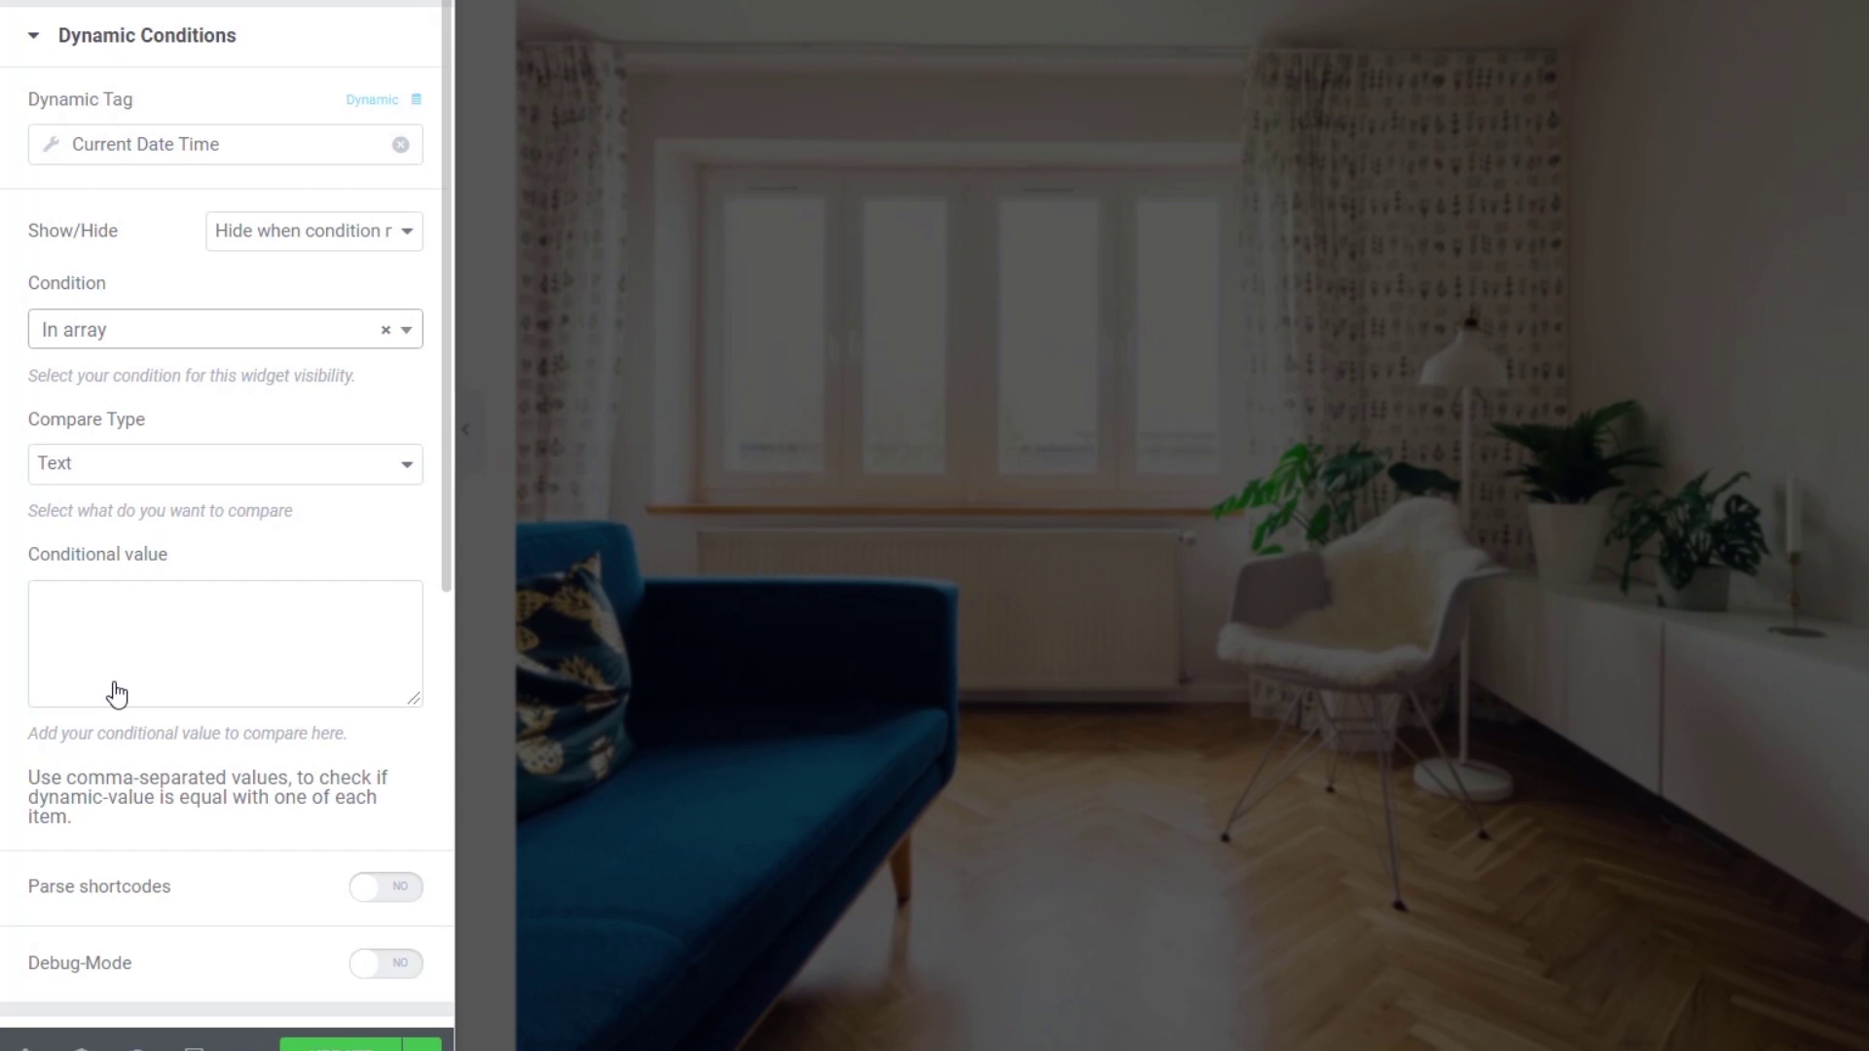
click(141, 476)
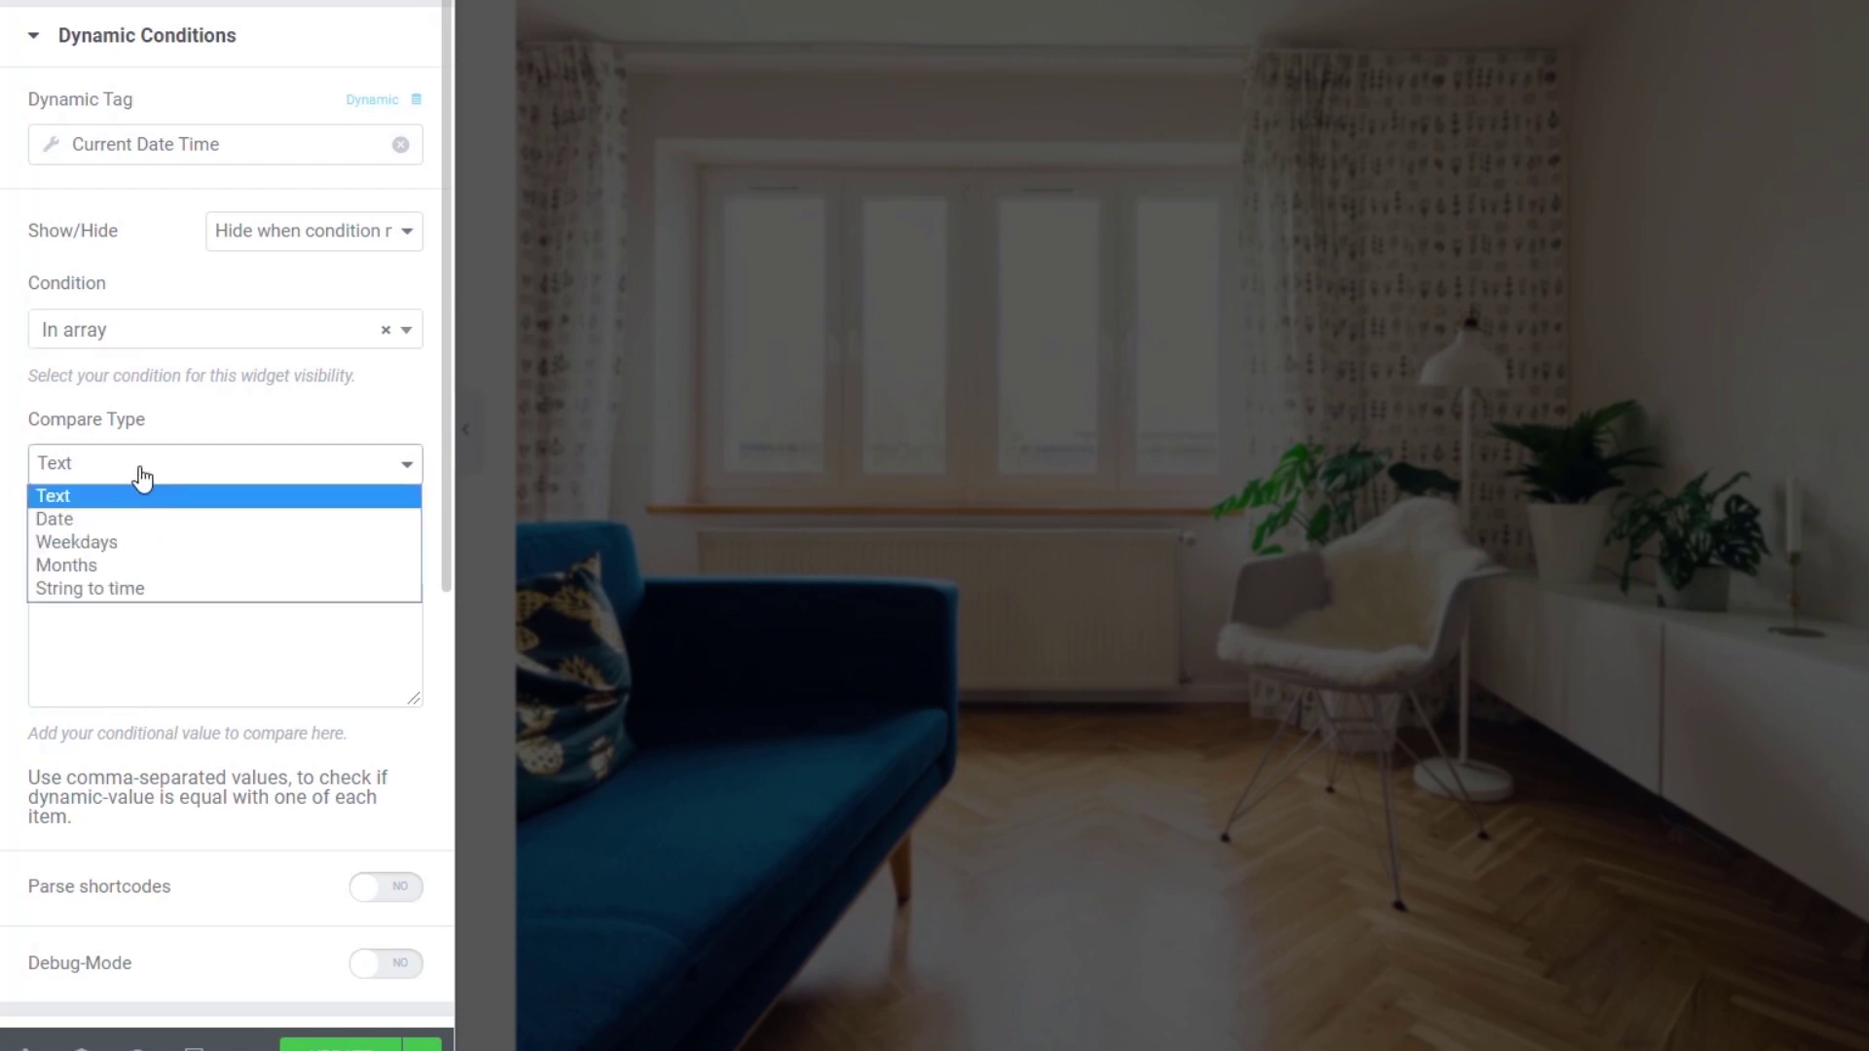
click(141, 476)
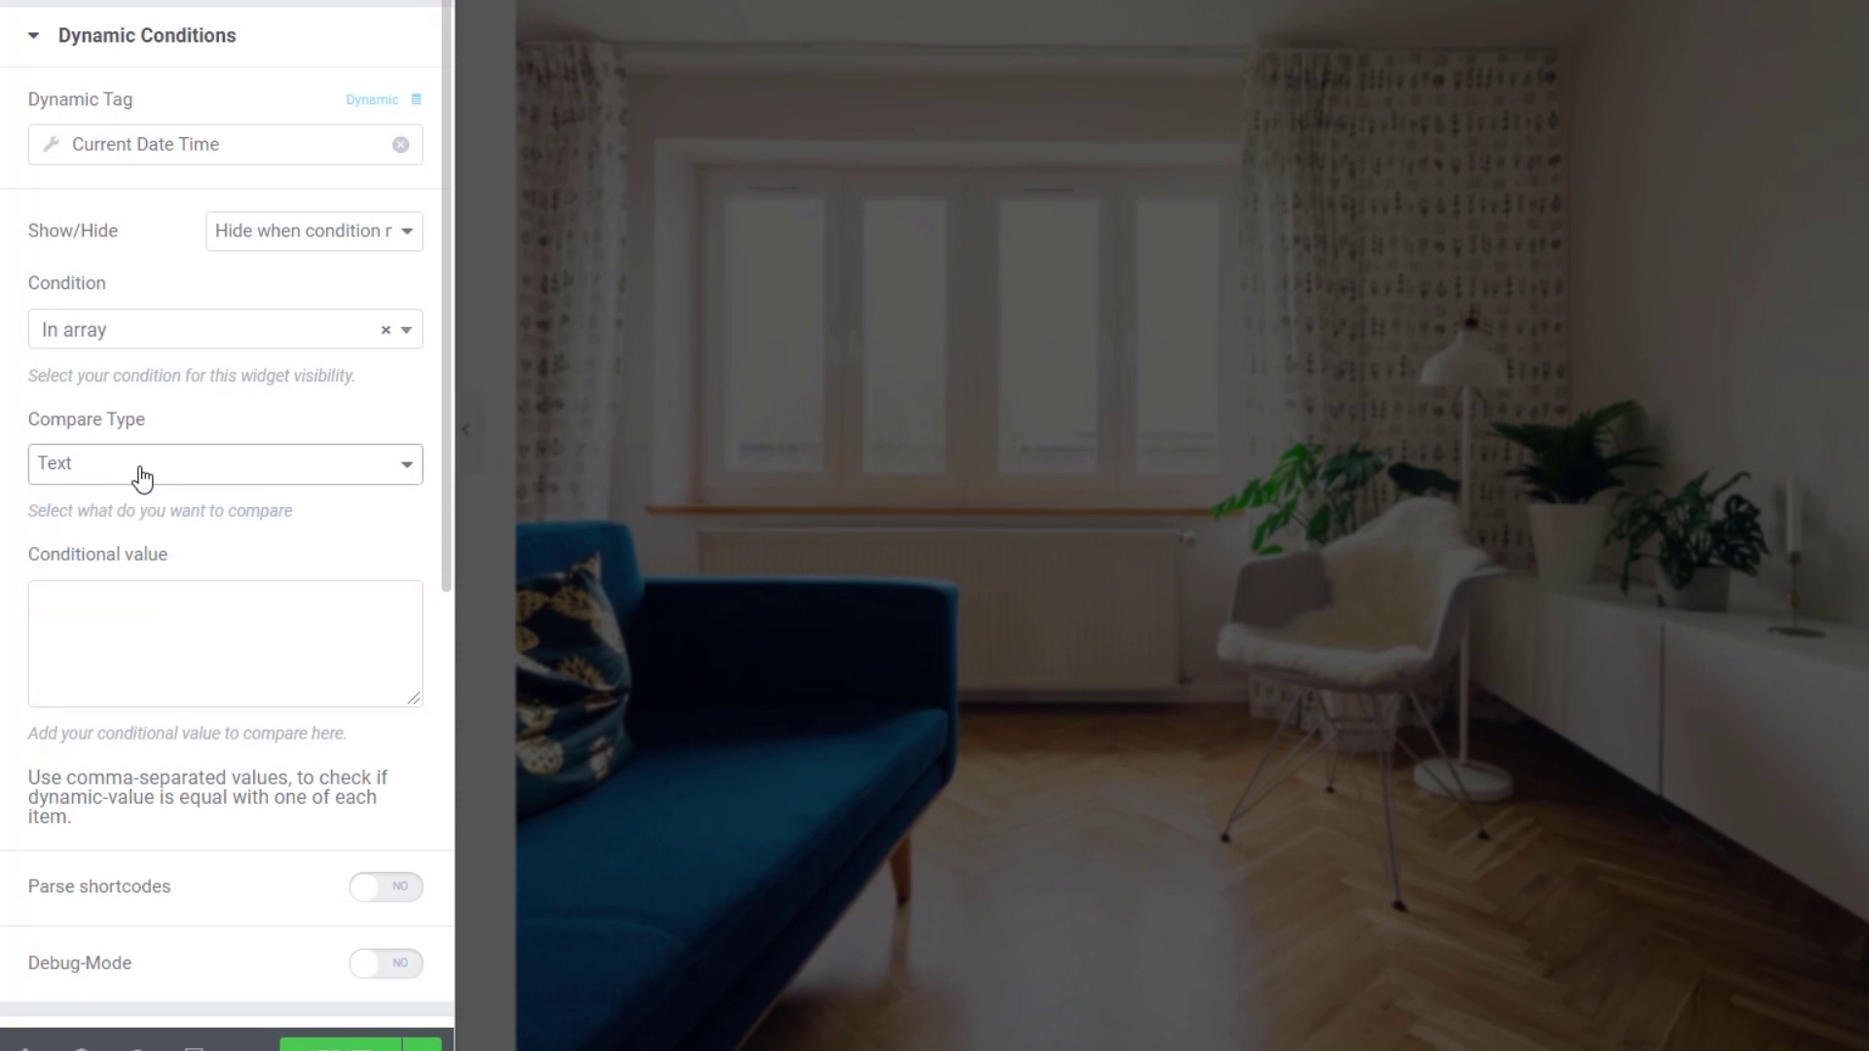
click(134, 631)
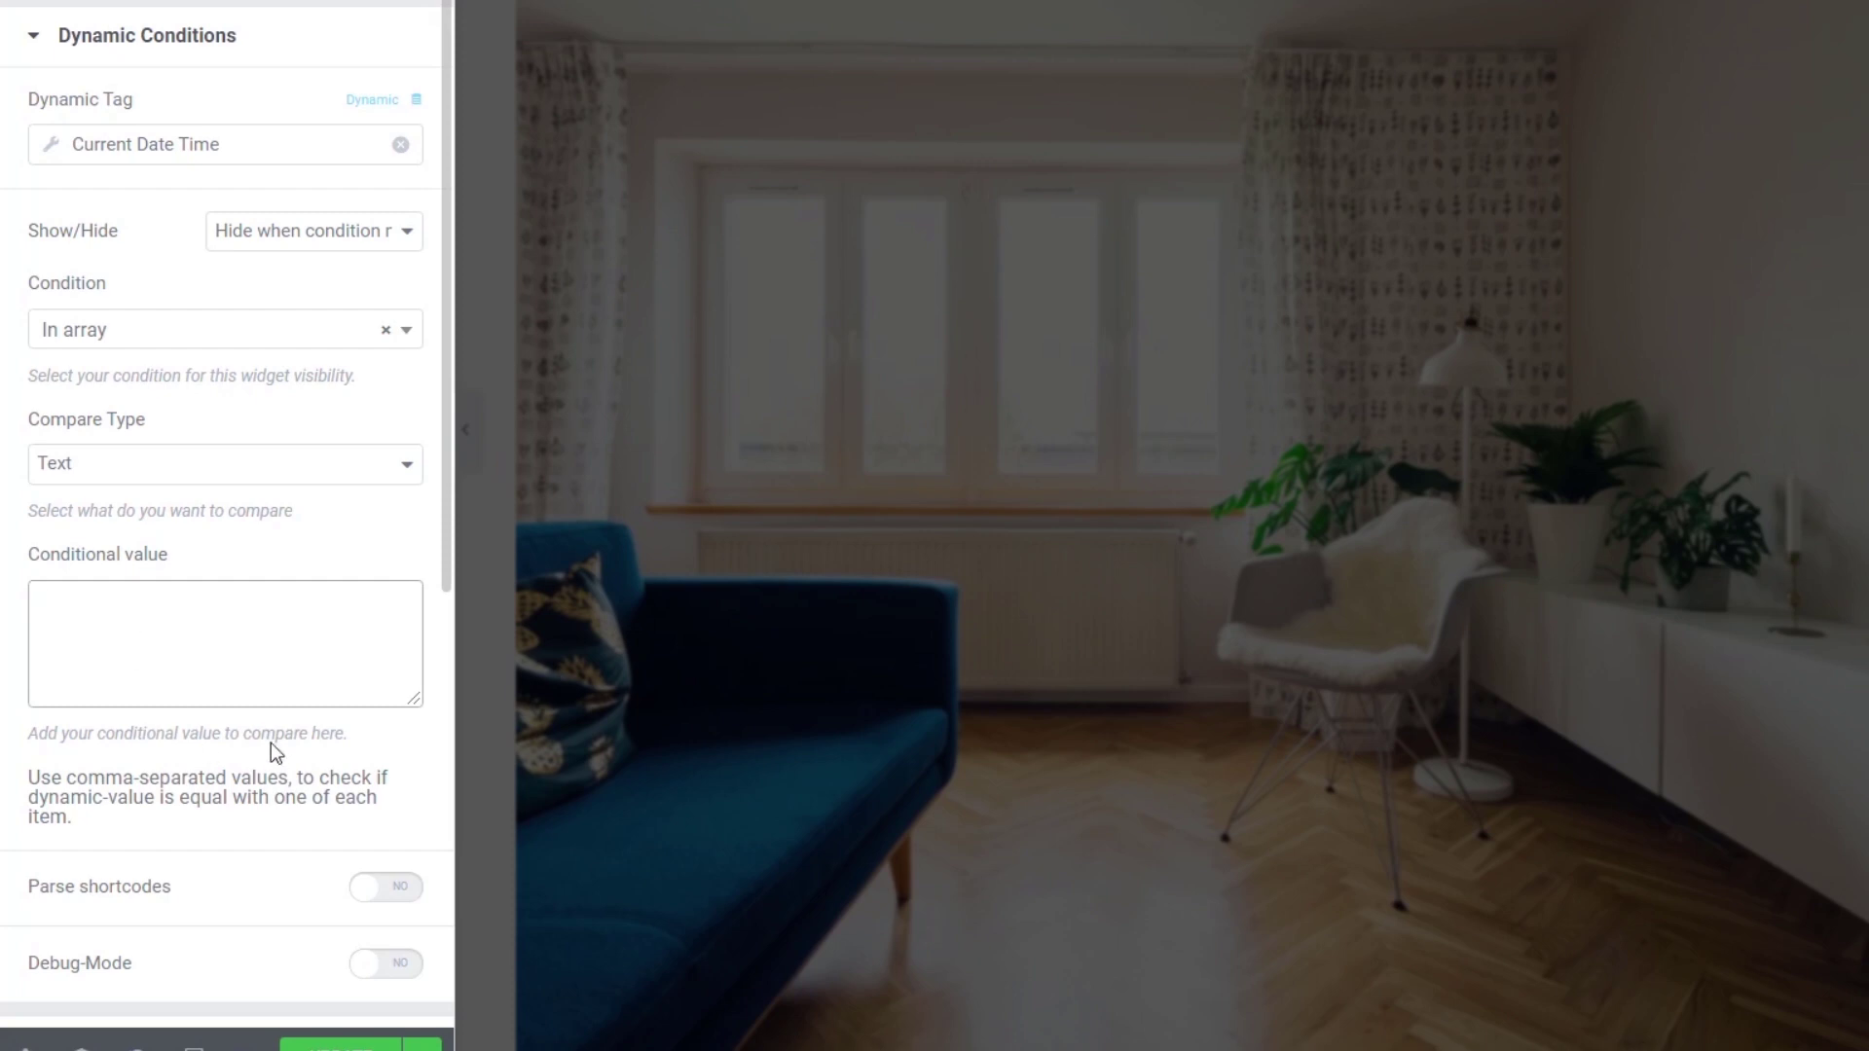
Step: Toggle Parse shortcodes on and back off, leaving shortcode parsing disabled
scroll(222, 862, down, 2)
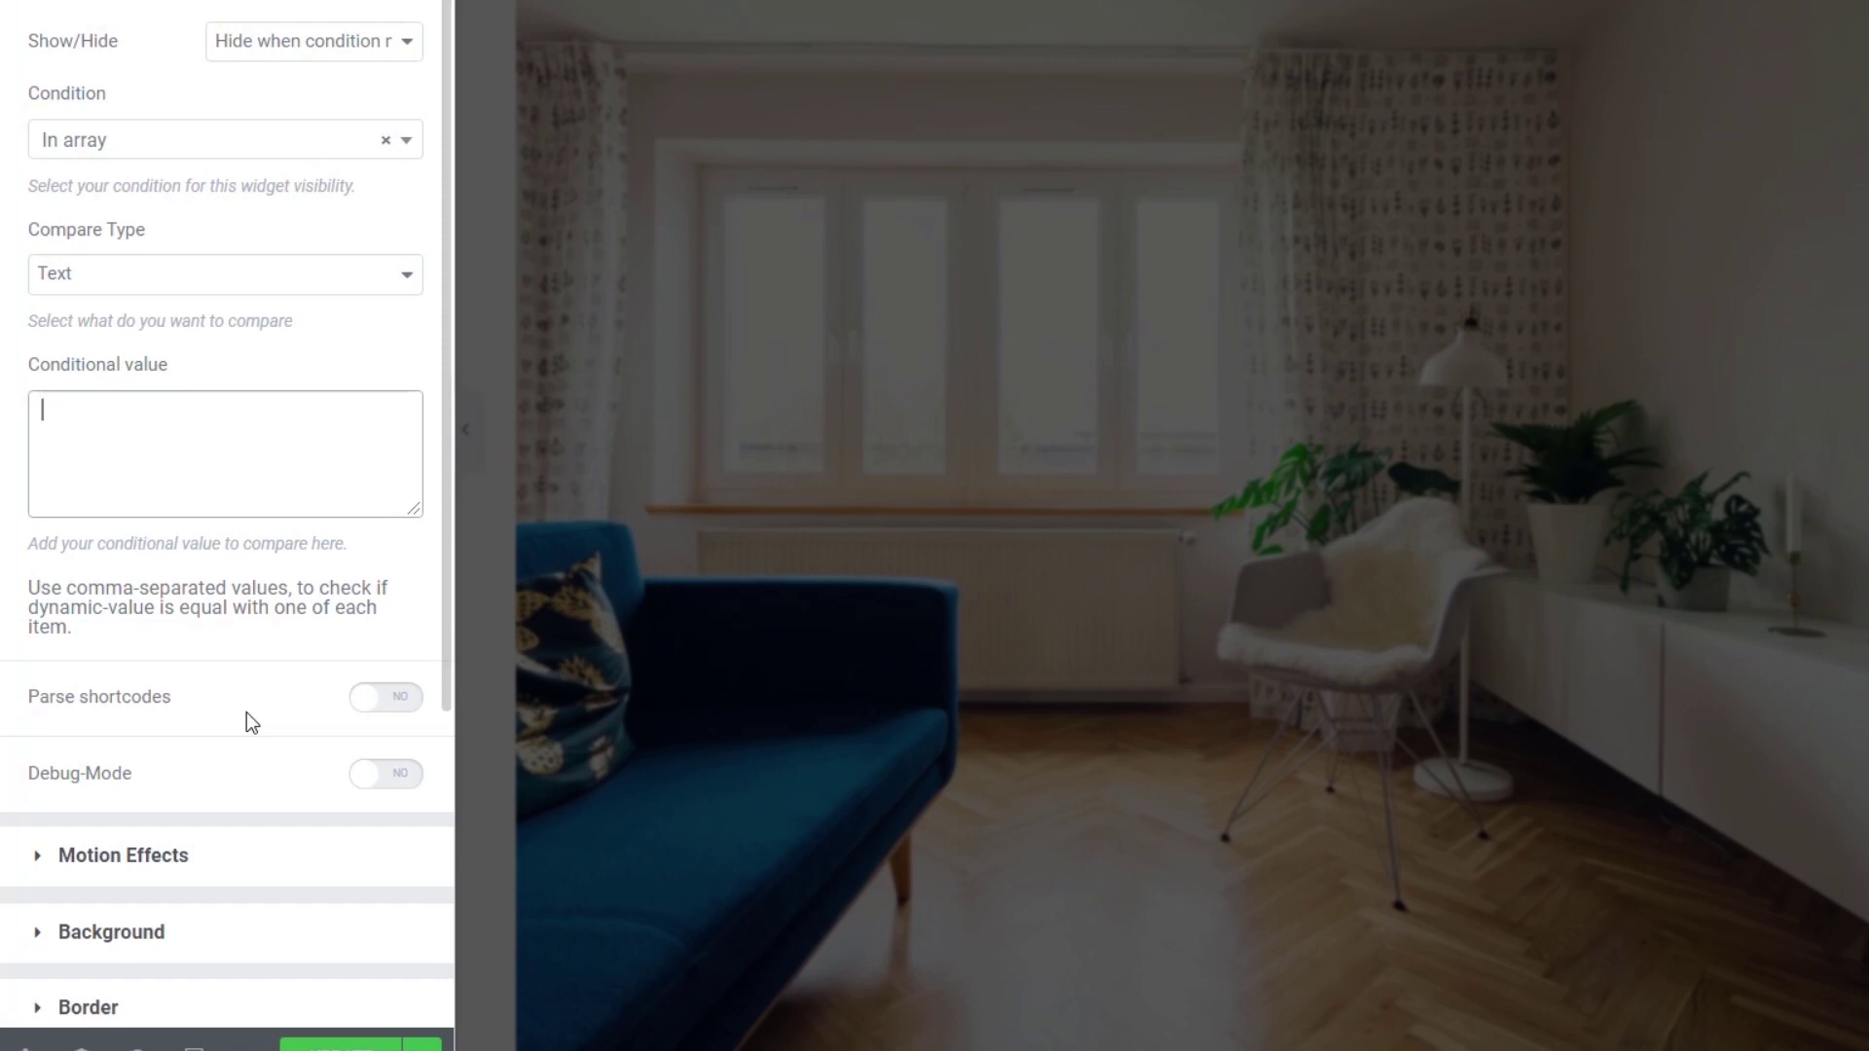
click(386, 696)
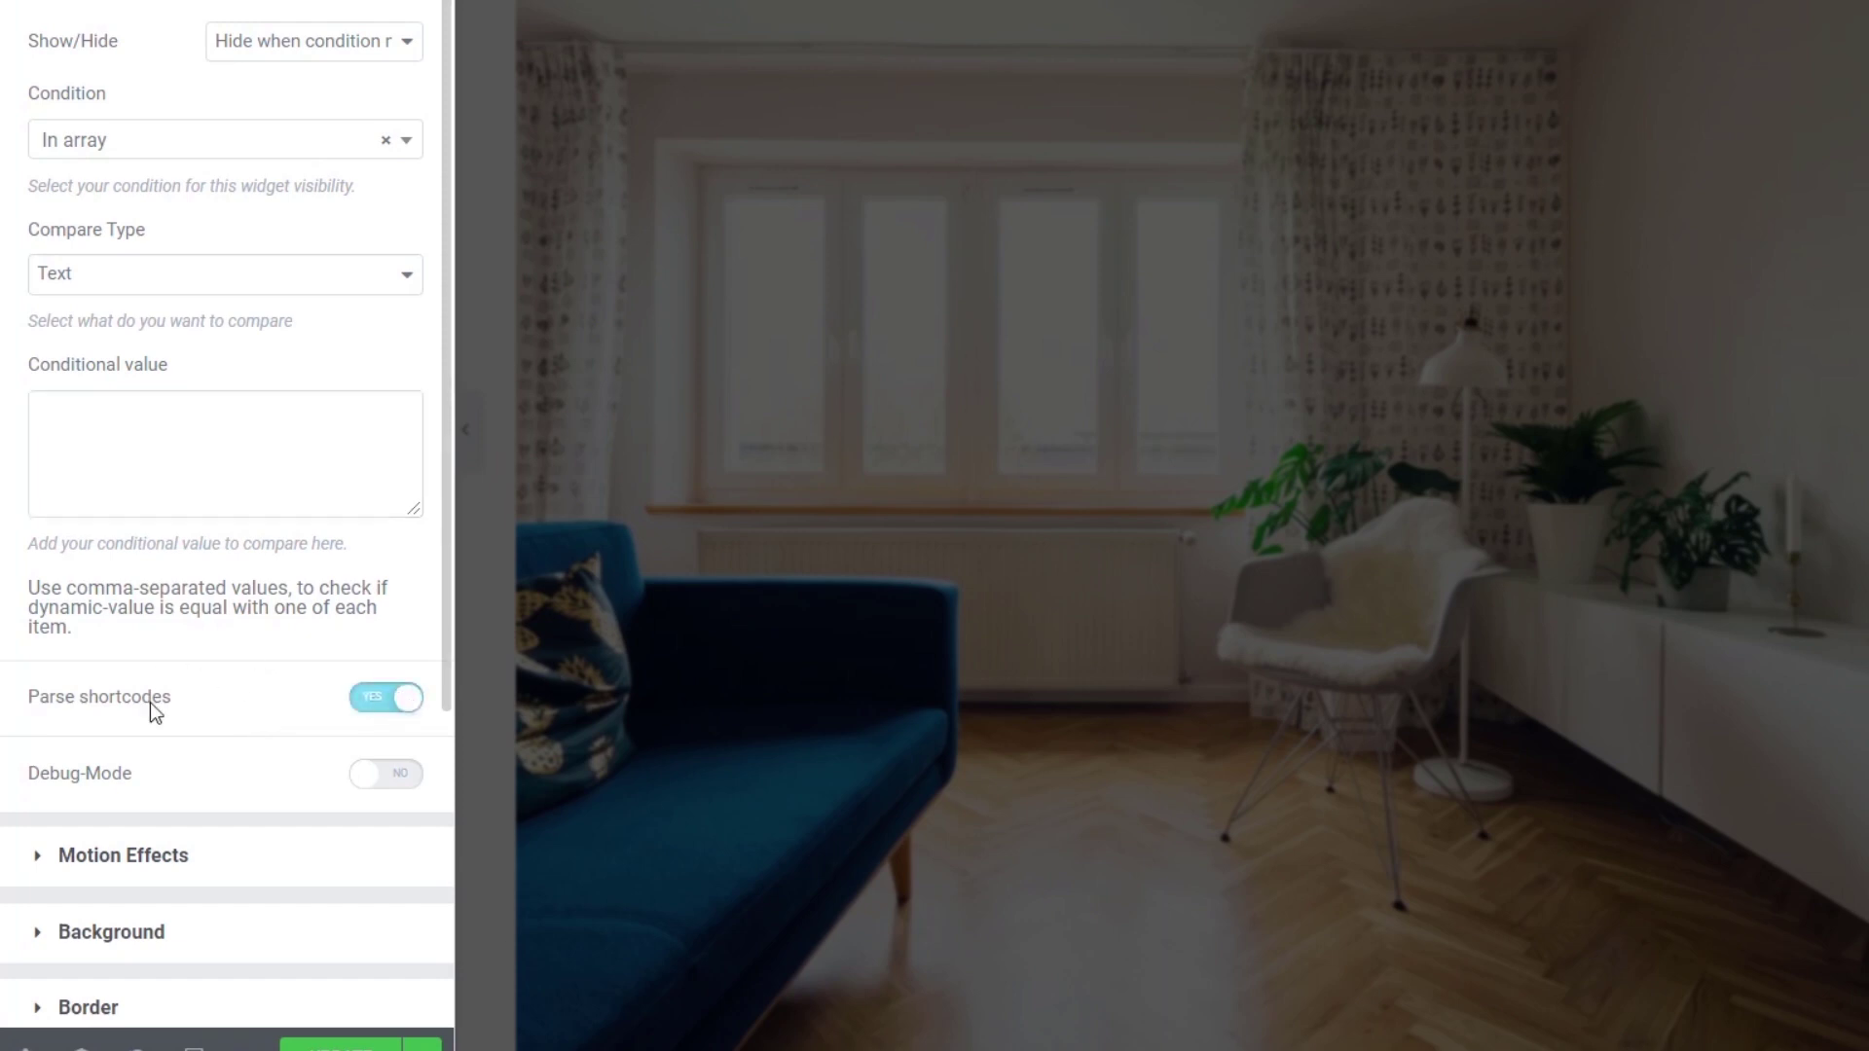
click(362, 700)
scroll(246, 662, up, 2)
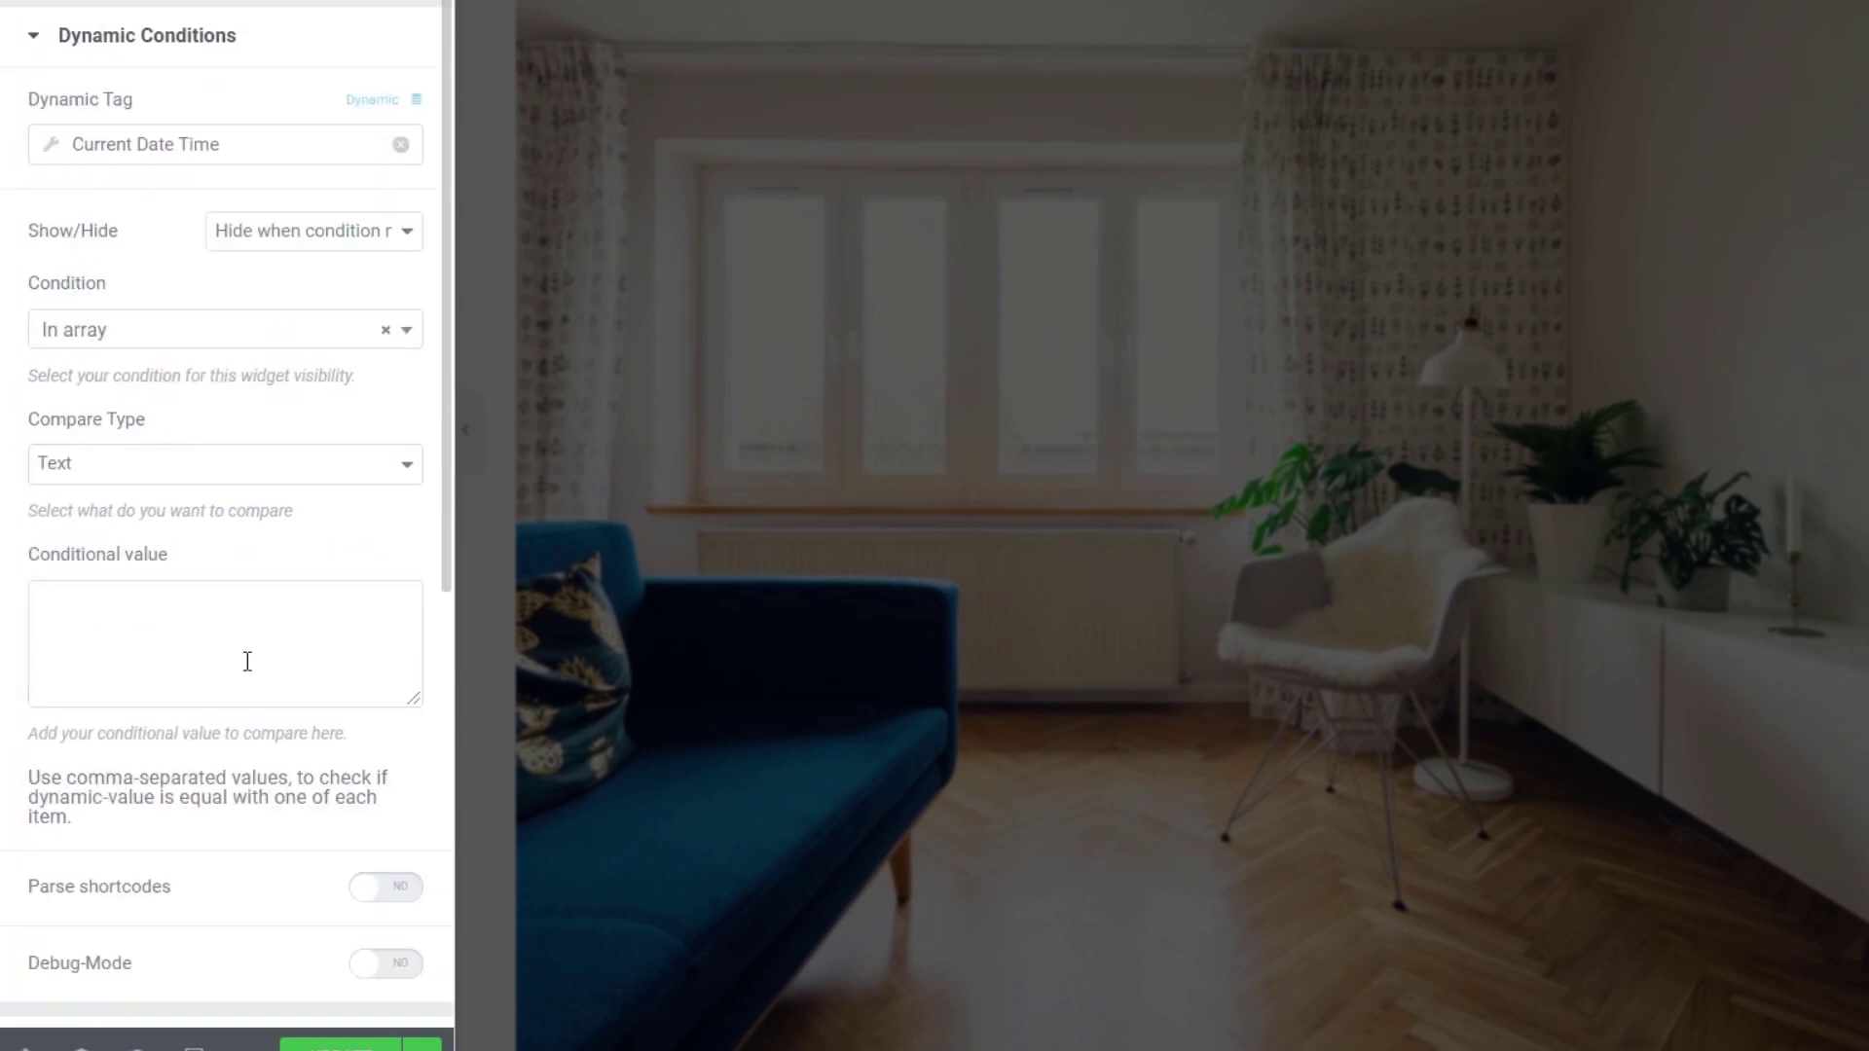